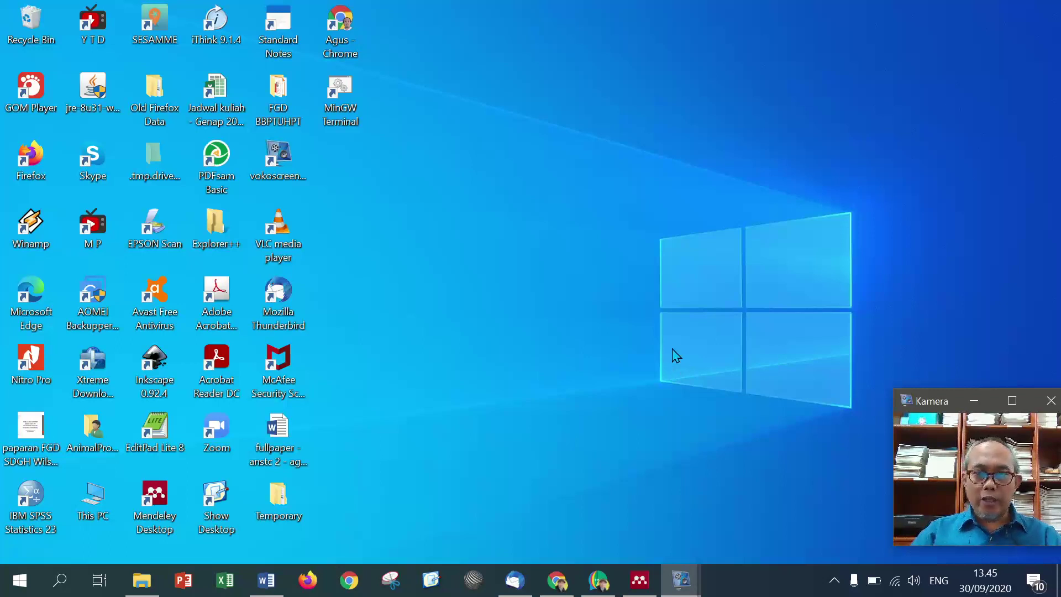
# - Switch to Mendeley Desktop and check the commands for installing the web importer and the MS Word plugin
pyautogui.click(640, 586)
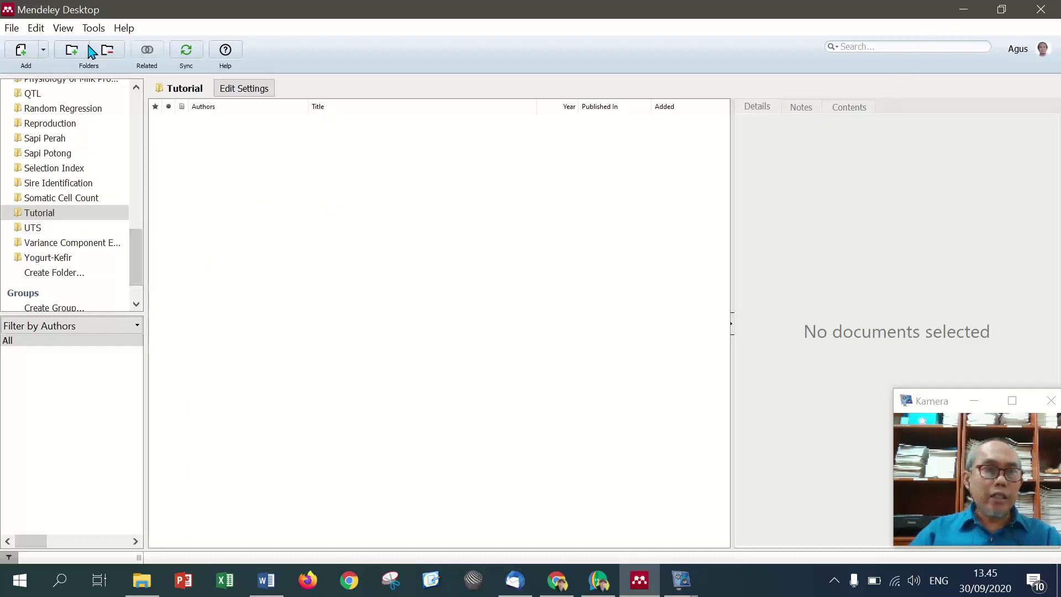
pyautogui.click(94, 28)
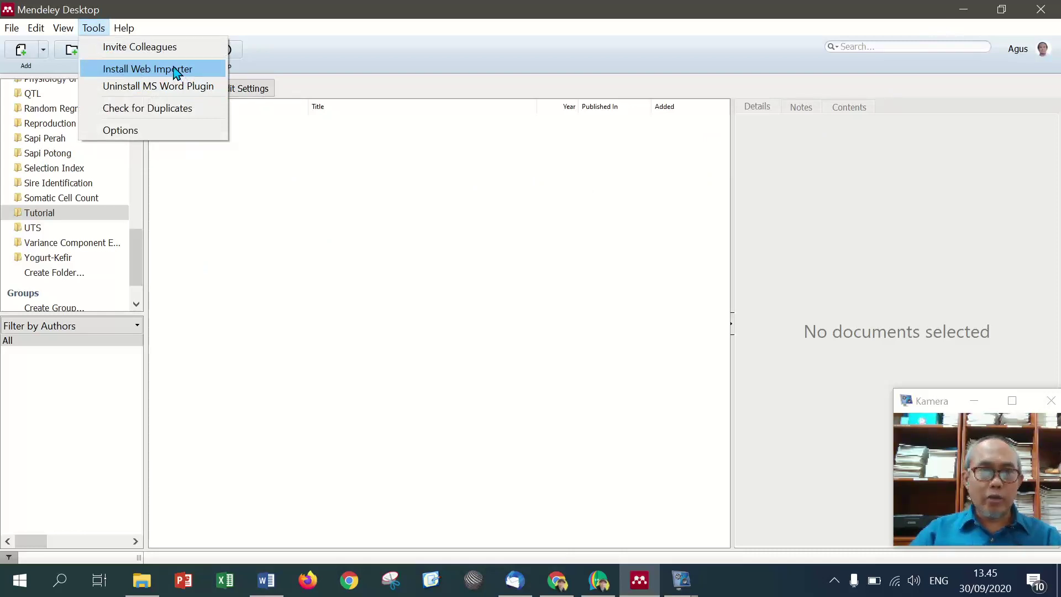
pyautogui.click(448, 281)
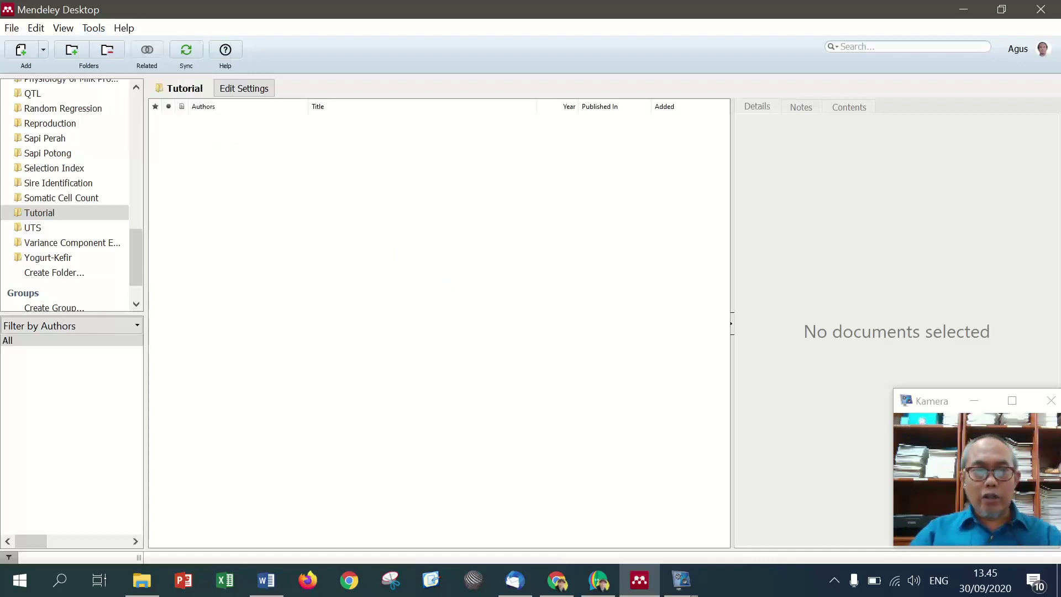
# - Switch to the Word document and remove the strikethrough from the four numbered methods of adding references
pyautogui.click(266, 577)
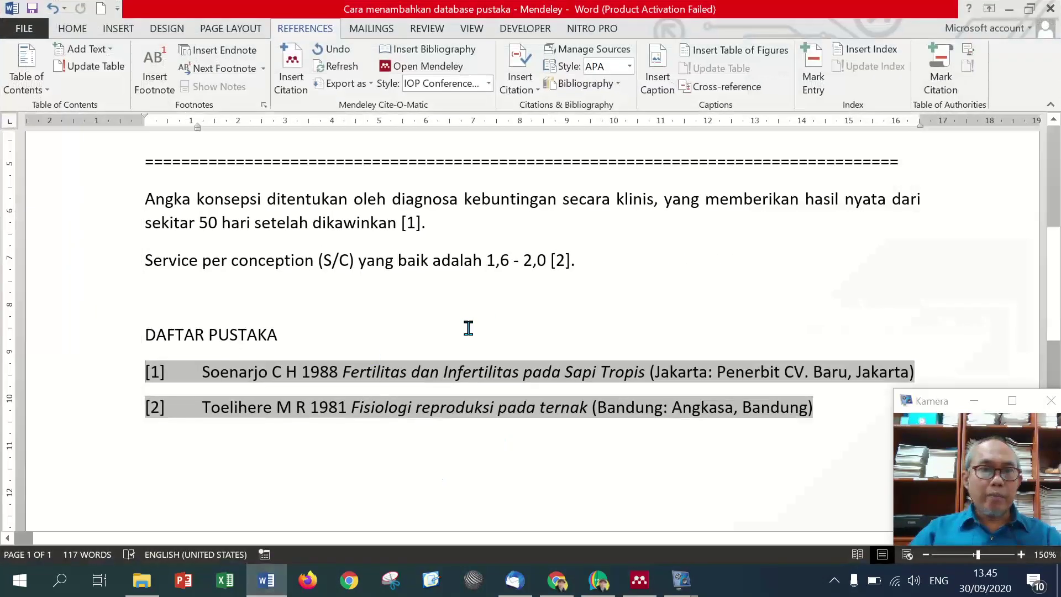
pyautogui.scroll(6, 375, 358)
pyautogui.moveTo(681, 394); pyautogui.dragTo(108, 325)
pyautogui.click(73, 28)
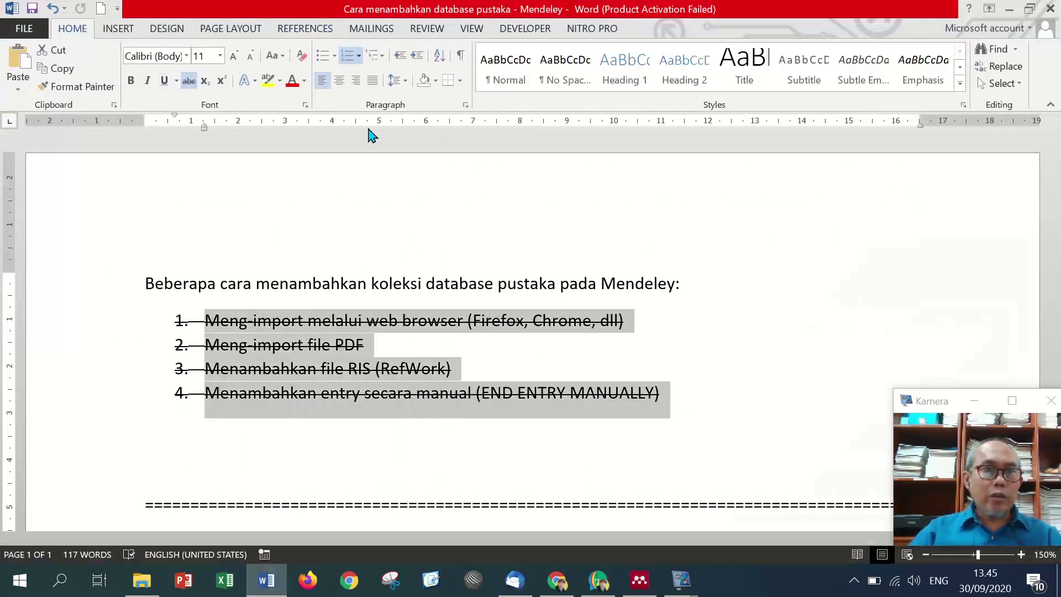
pyautogui.click(188, 80)
# - Highlight the four listed import methods one by one, ending with the web browser import line
pyautogui.moveTo(636, 324); pyautogui.dragTo(225, 322)
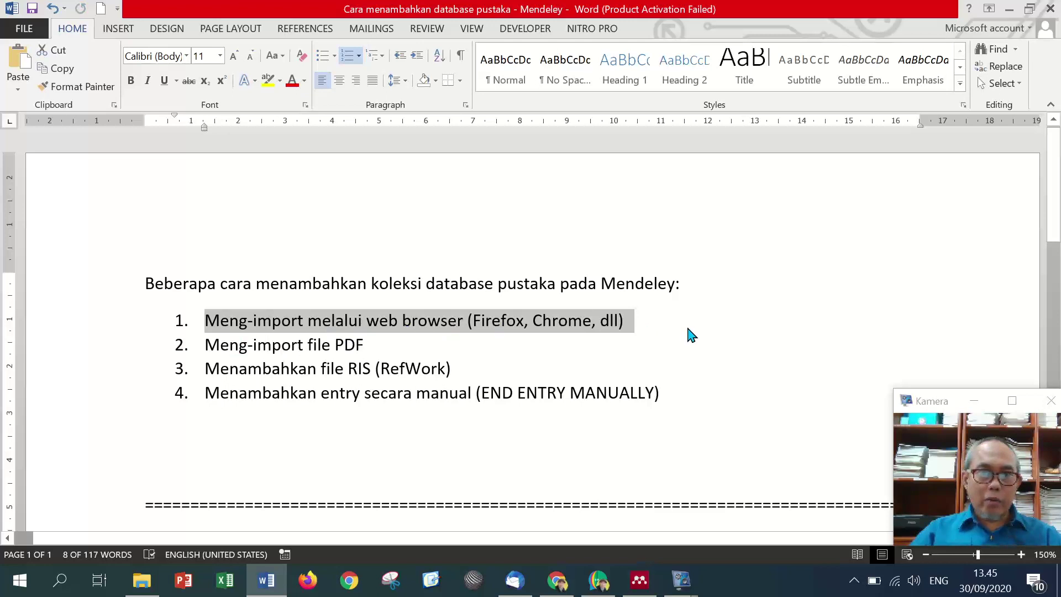
pyautogui.moveTo(375, 346); pyautogui.dragTo(205, 348)
pyautogui.moveTo(402, 370); pyautogui.dragTo(213, 368)
pyautogui.moveTo(665, 393); pyautogui.dragTo(208, 395)
pyautogui.moveTo(665, 324); pyautogui.dragTo(208, 320)
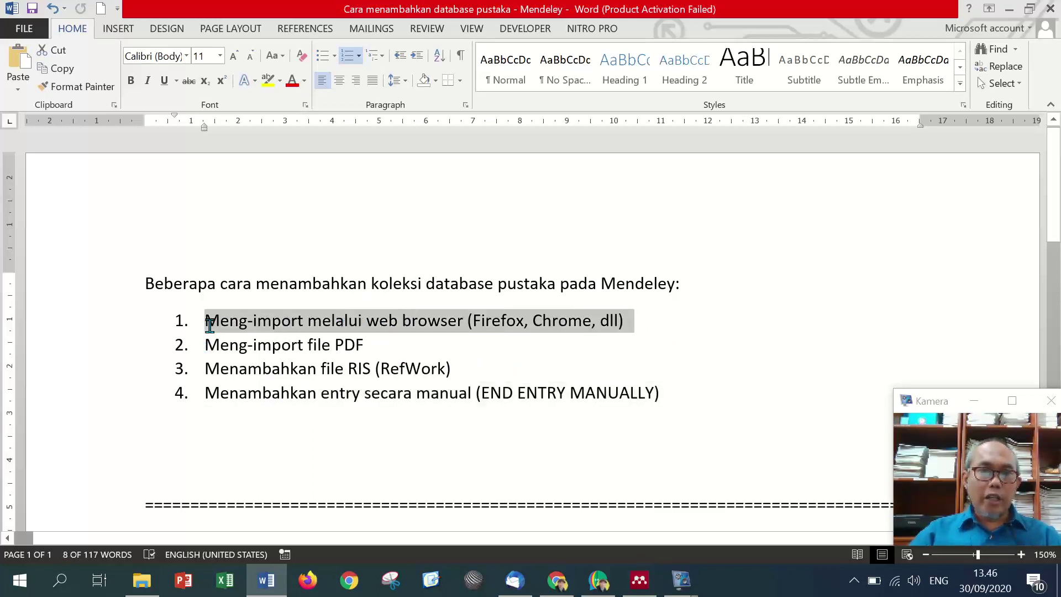
# - Minimize the Word document and review the web importer installation command in Mendeley Desktop
pyautogui.click(1007, 9)
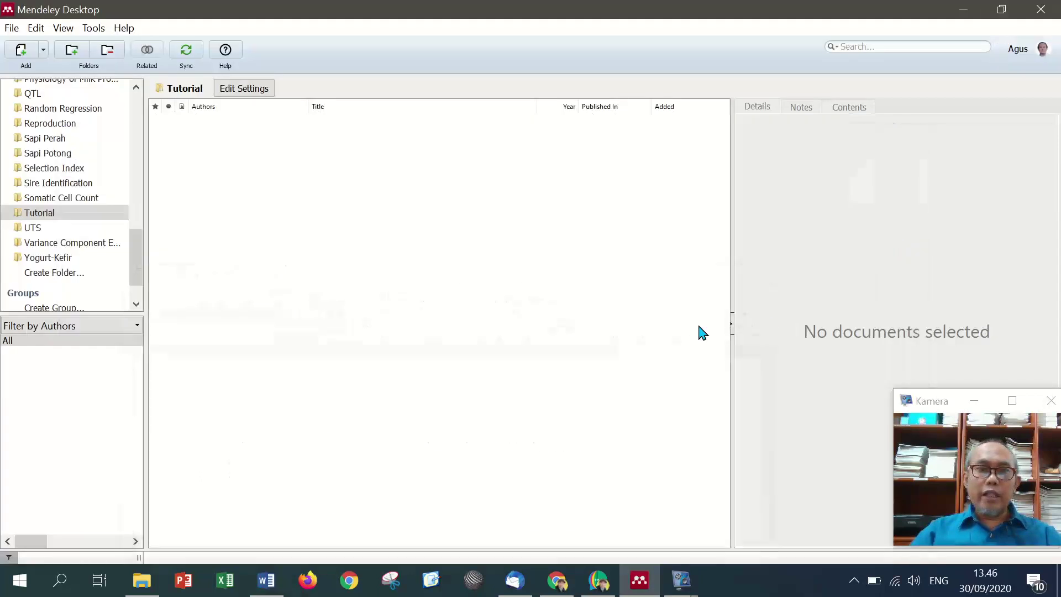
pyautogui.click(92, 31)
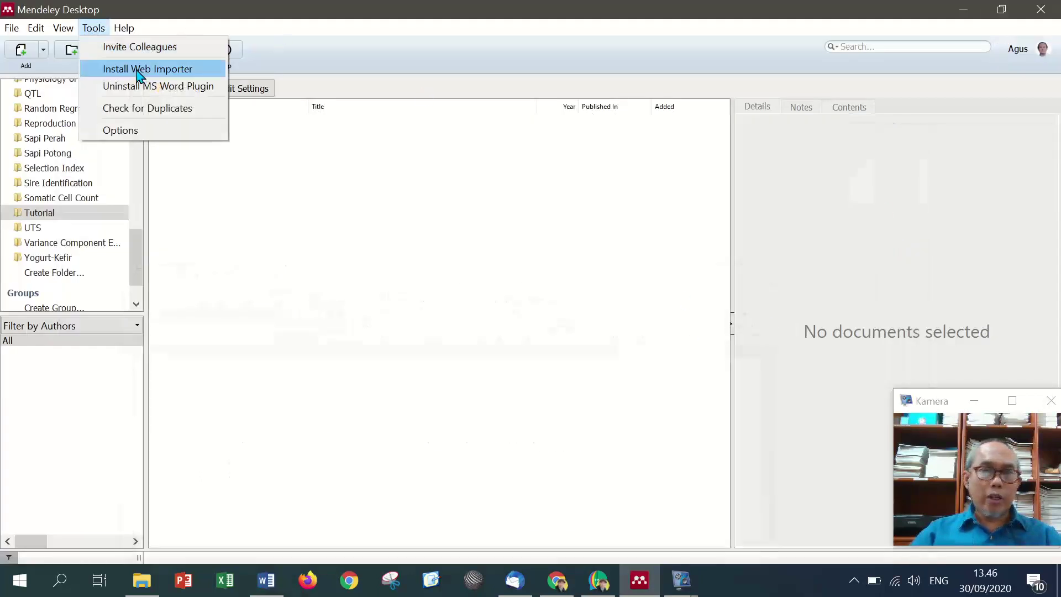
pyautogui.click(705, 11)
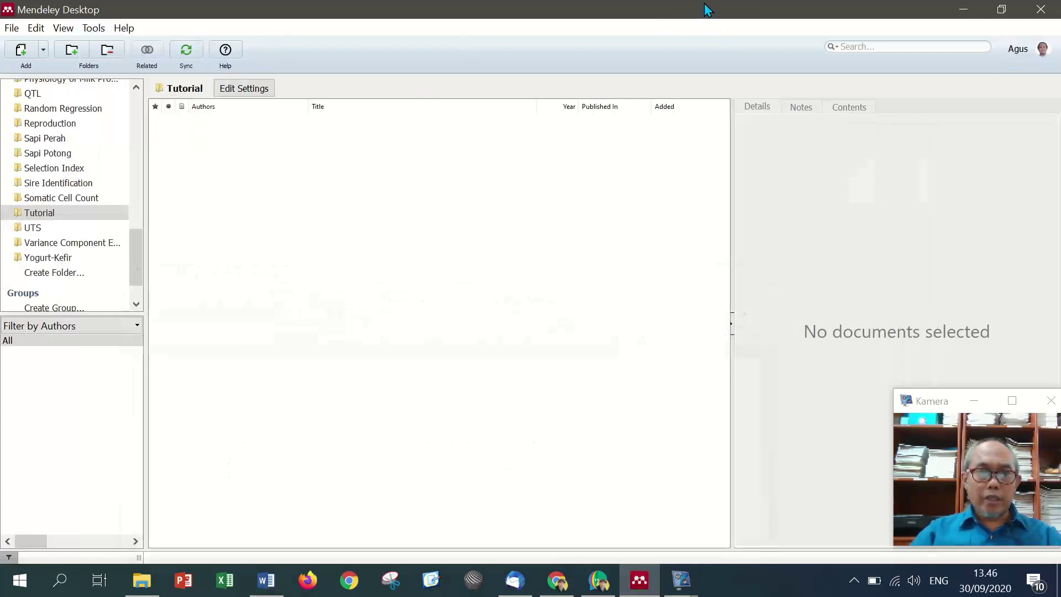
# - Switch to Chrome, close the YouTube Studio page and check the installed extensions for Mendeley Web Importer
pyautogui.click(557, 580)
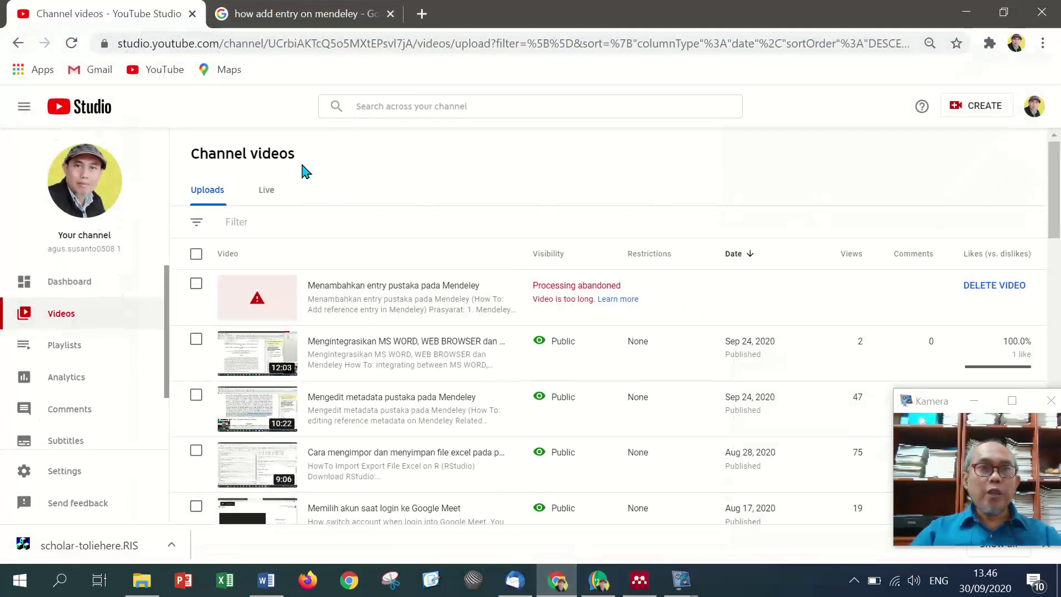
pyautogui.click(192, 14)
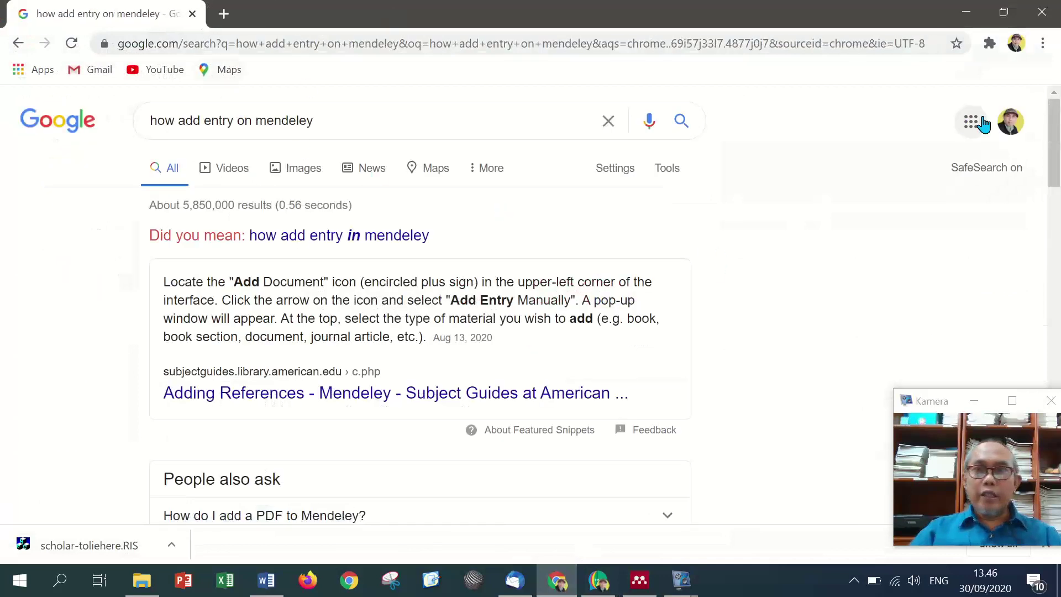
pyautogui.click(990, 44)
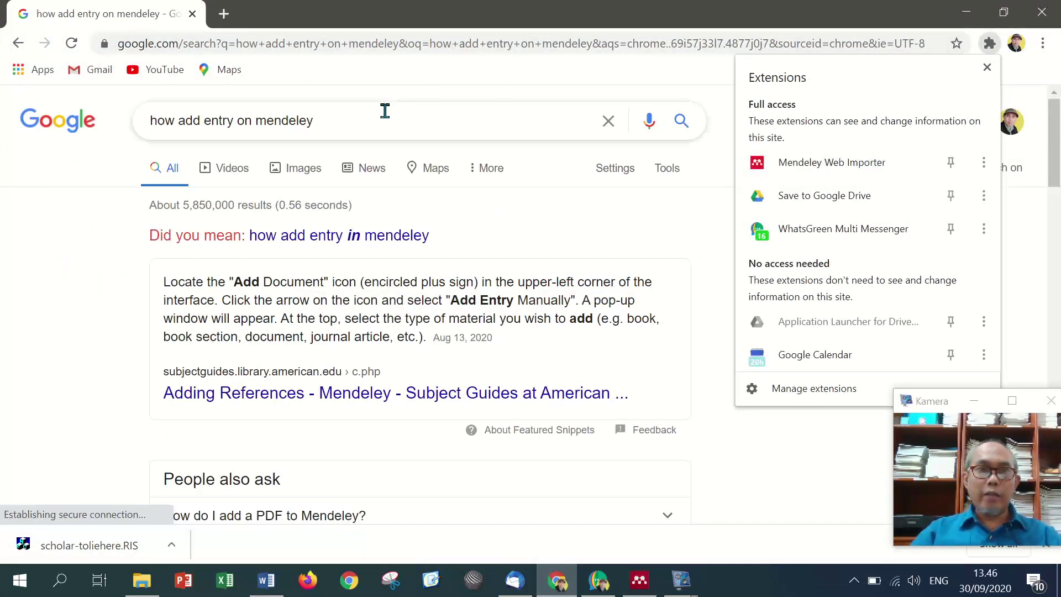
# - Search Google for "scholar" and open the Google Scholar site
pyautogui.moveTo(384, 119); pyautogui.dragTo(25, 118)
pyautogui.click(30, 114)
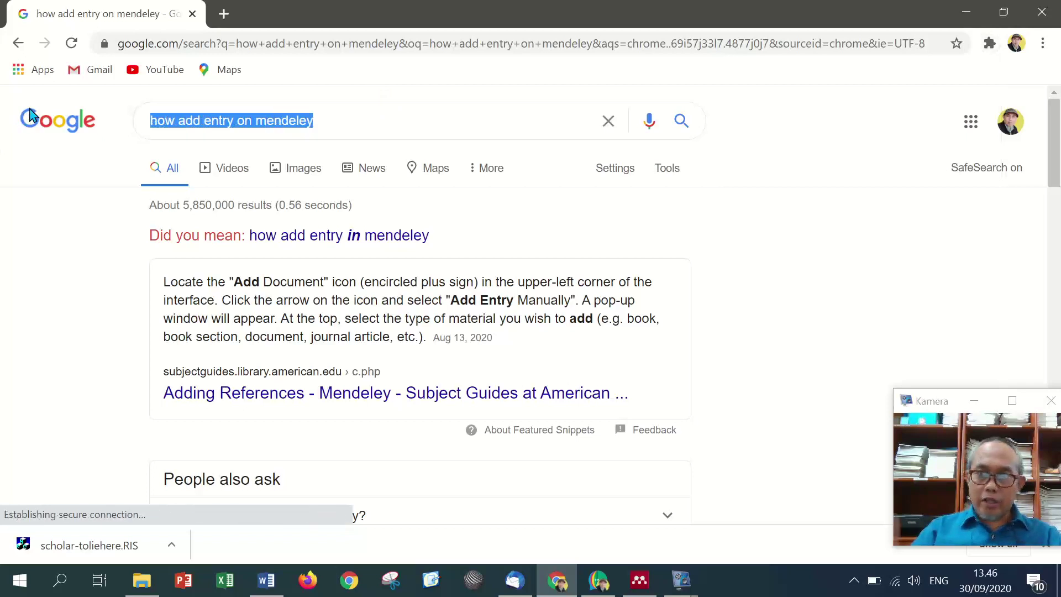
pyautogui.write('scholar')
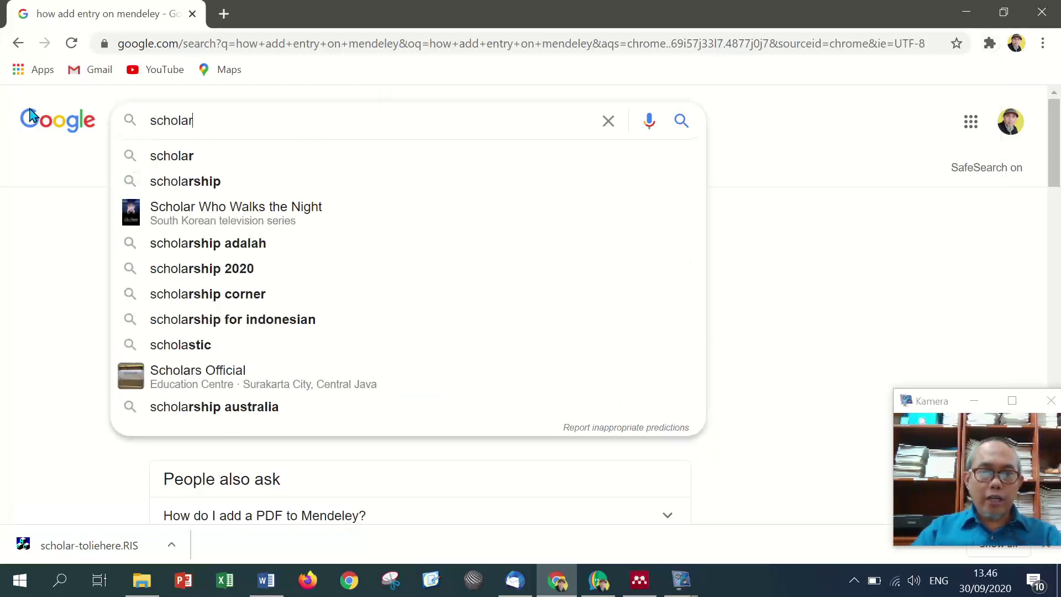
pyautogui.press('Return')
pyautogui.click(239, 261)
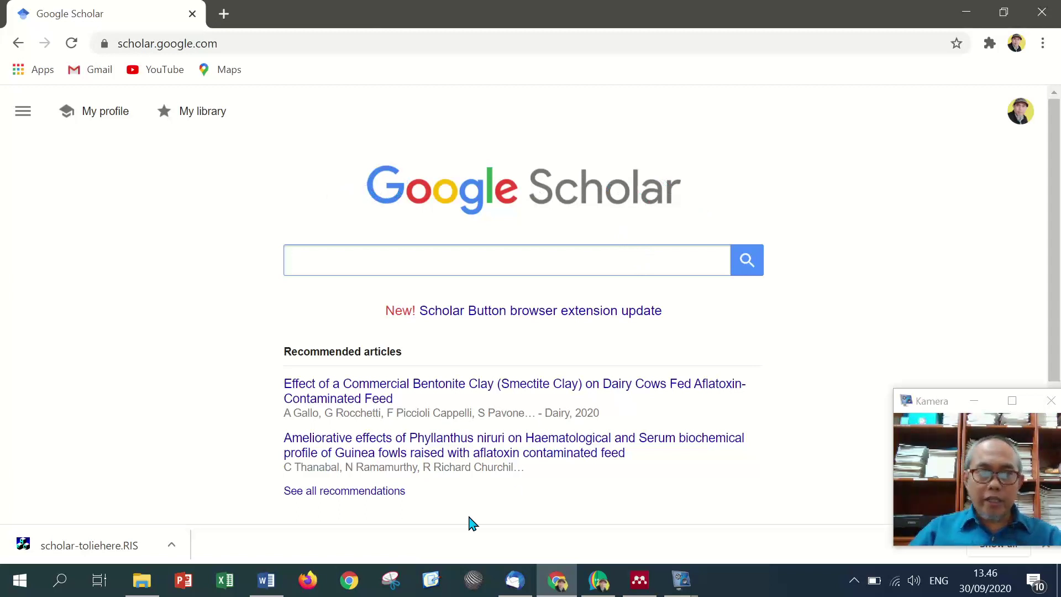
# - Switch to Word and copy the title "Fertilitas dan Infertilitas pada Sapi Tropis" from the first bibliography entry
pyautogui.click(266, 580)
pyautogui.scroll(-5, 517, 437)
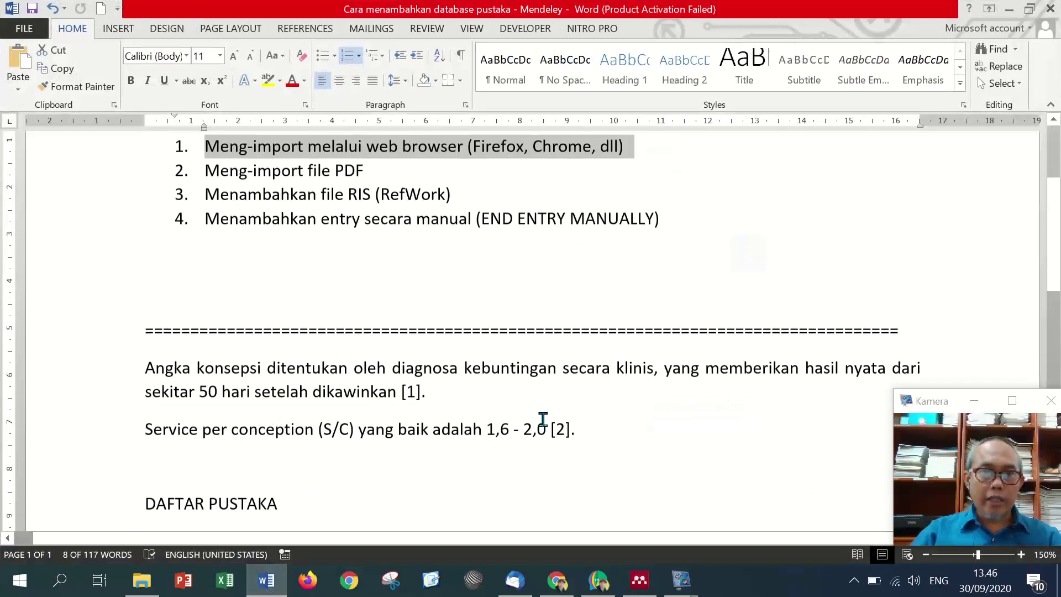
pyautogui.moveTo(343, 355); pyautogui.dragTo(651, 357)
pyautogui.hotkey('ctrl', 'c')
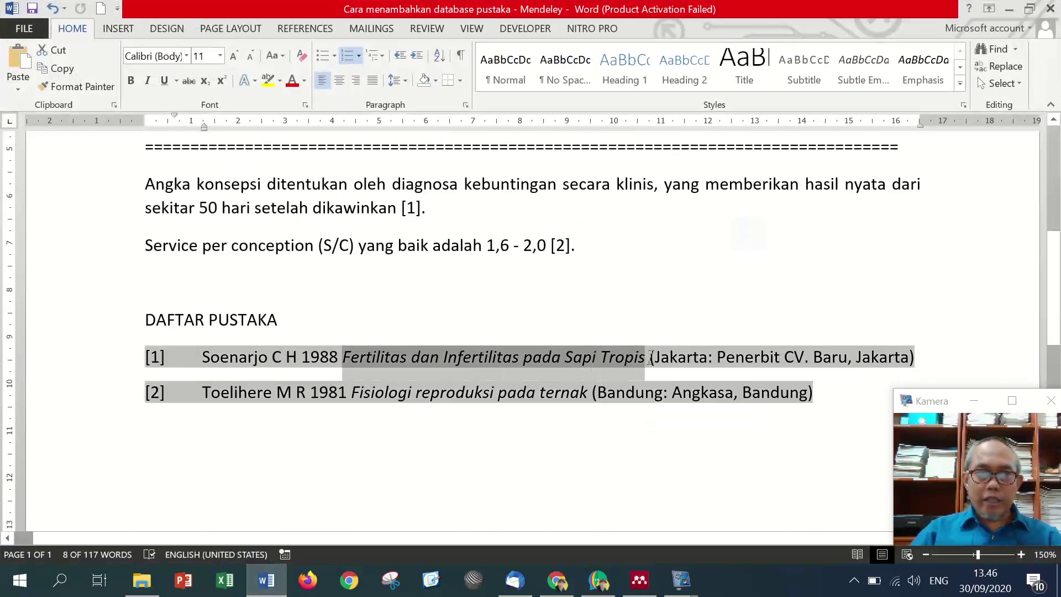
# - Switch back to Chrome and search Google Scholar for the copied title "Fertilitas dan Infertilitas pada Sapi Tropis"
pyautogui.click(557, 580)
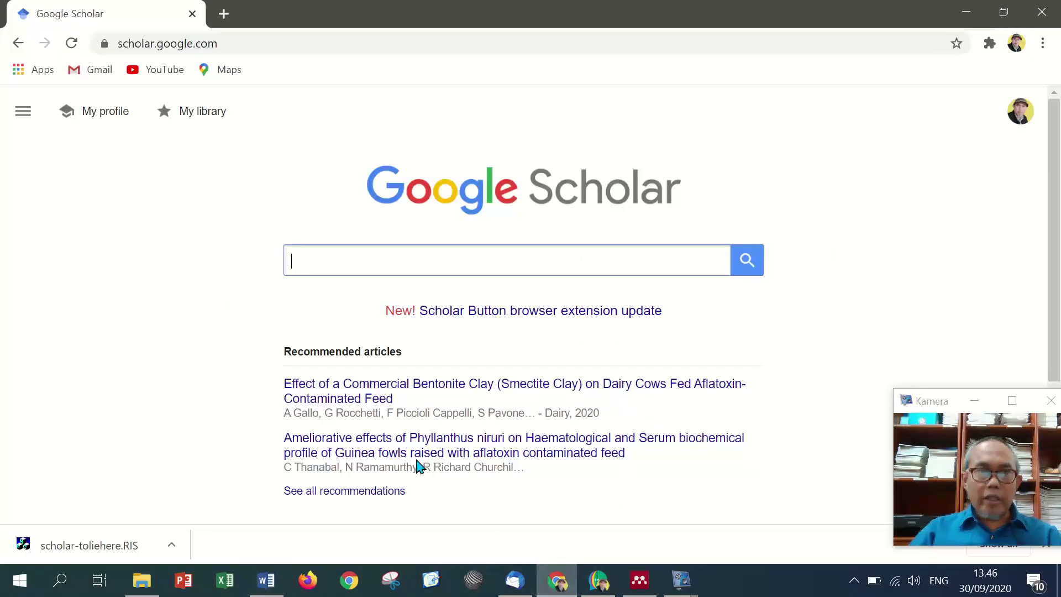
pyautogui.hotkey('ctrl', 'v')
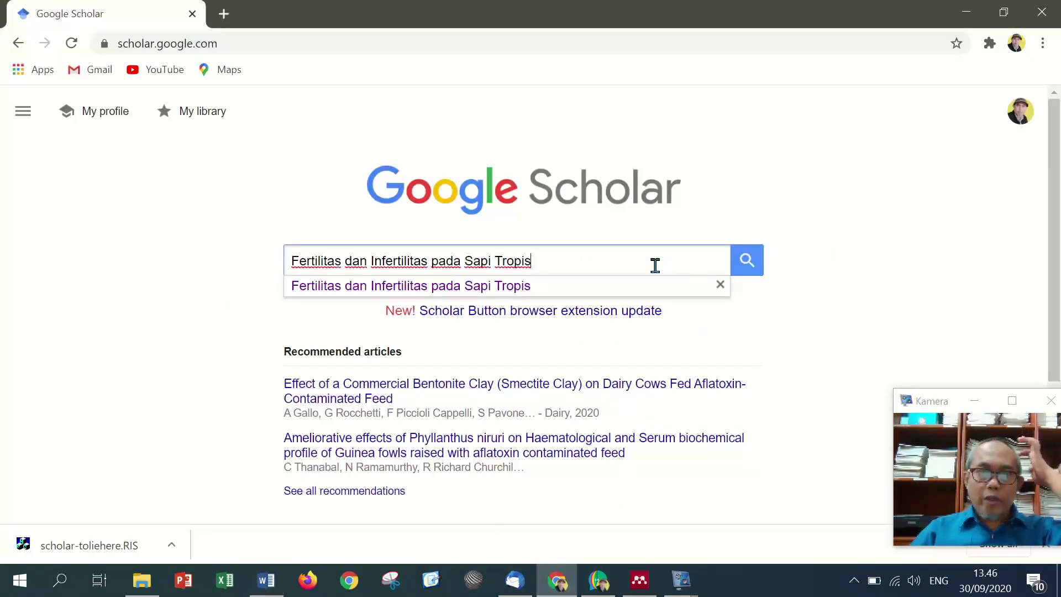
pyautogui.click(868, 325)
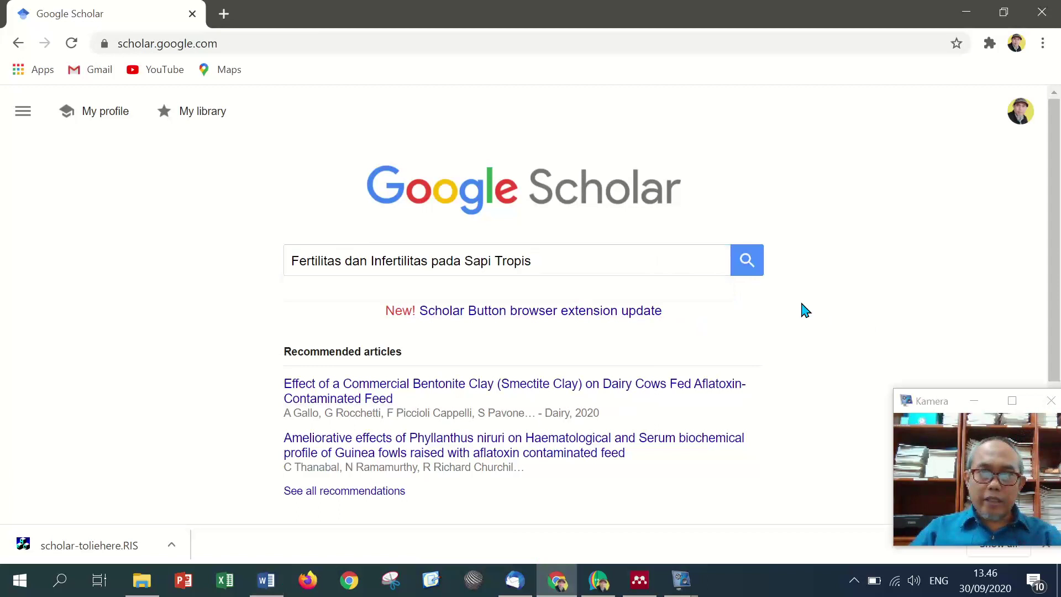
pyautogui.click(745, 261)
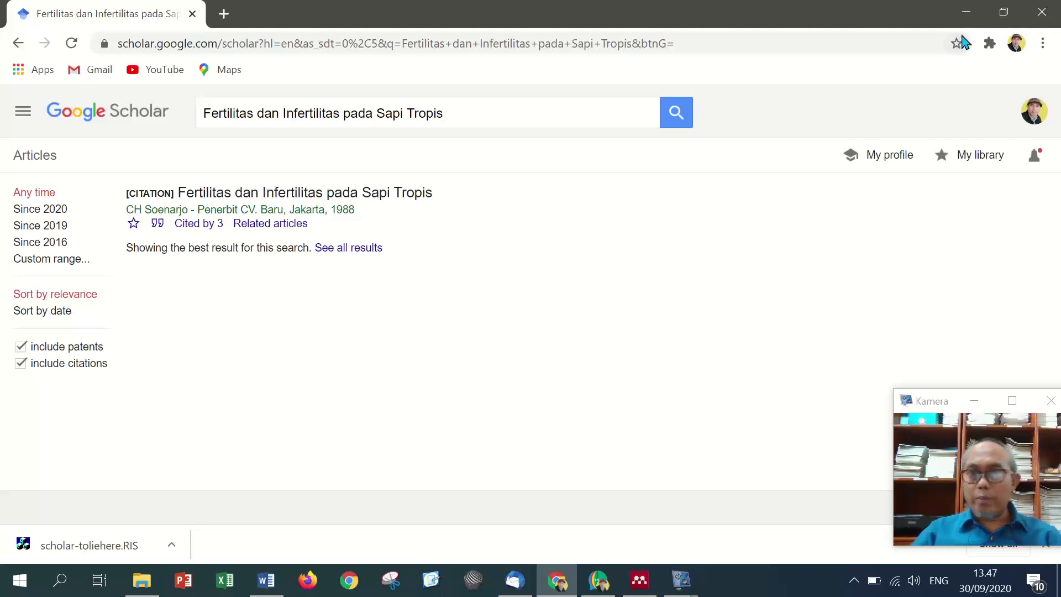
# - Check that Mendeley Web Importer is listed among the browser extensions on the Scholar results page
pyautogui.click(989, 43)
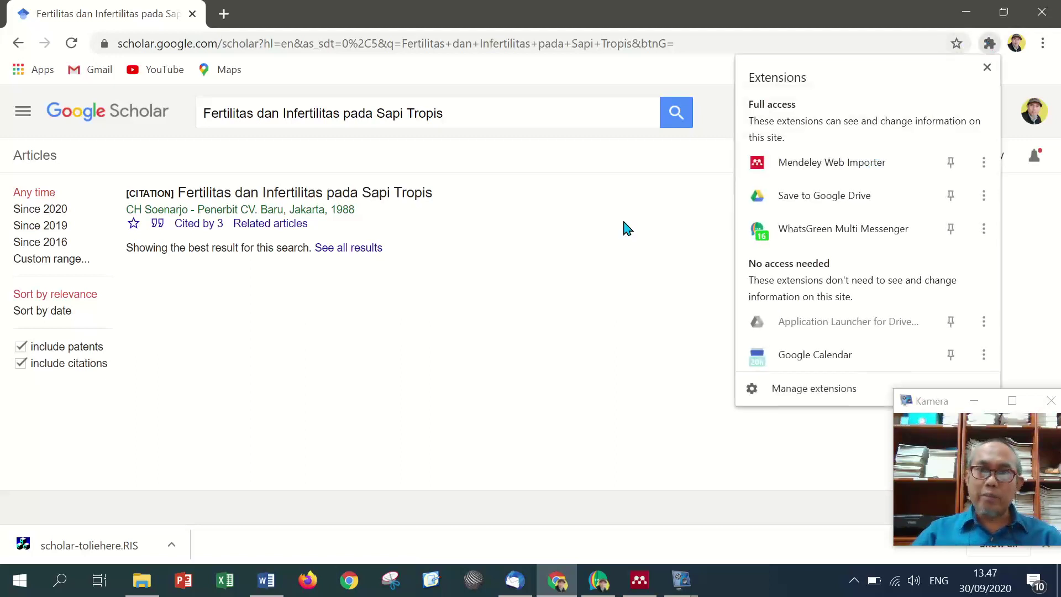
pyautogui.click(624, 221)
pyautogui.click(989, 44)
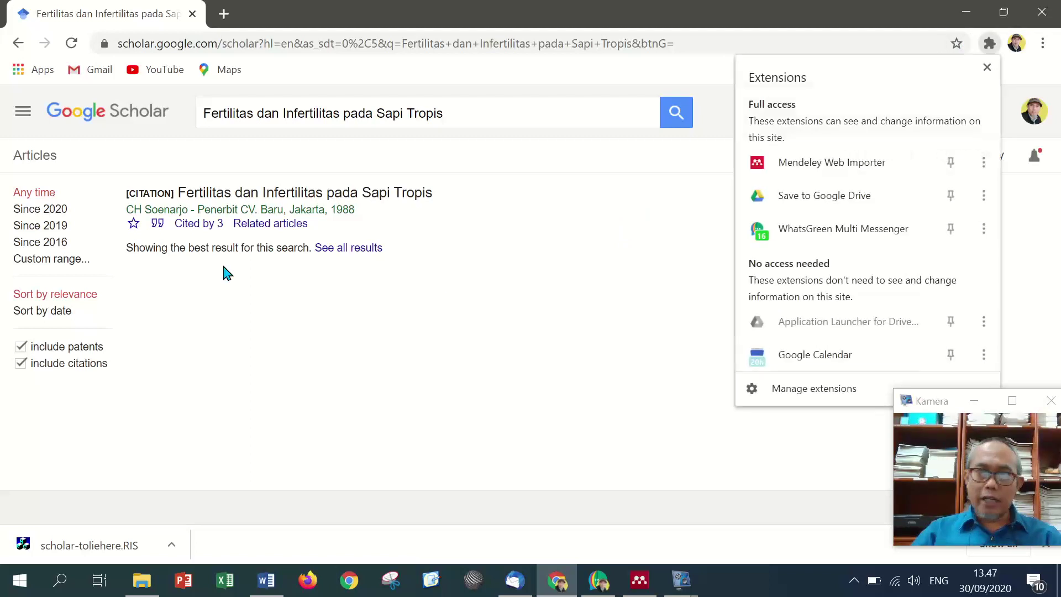
pyautogui.click(623, 223)
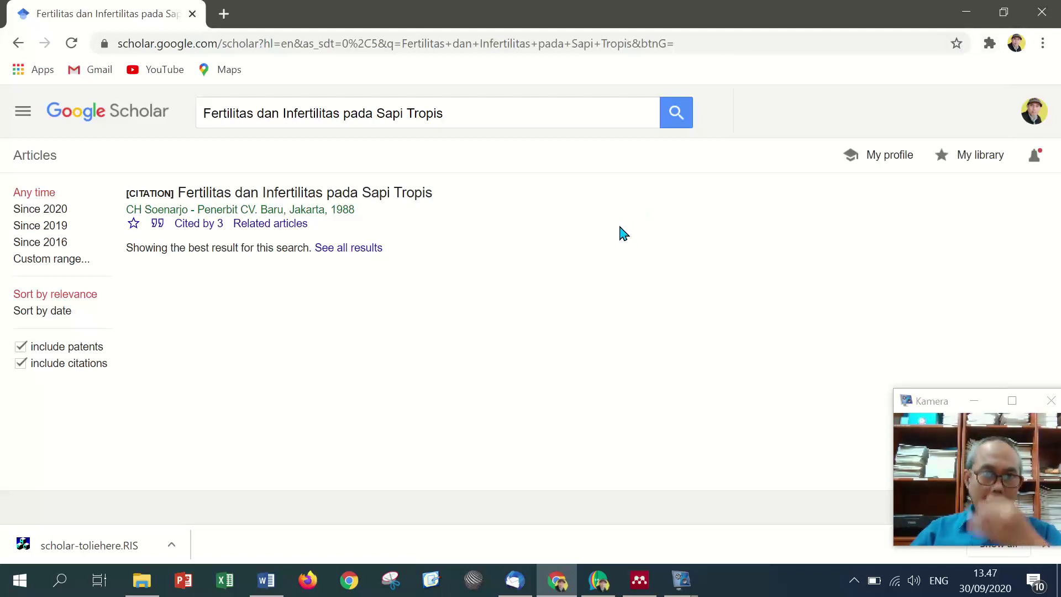
# - Export the found book's citation in RefMan format, save it in Downloads as scholar-soenarjo, and close the citation window
pyautogui.click(158, 226)
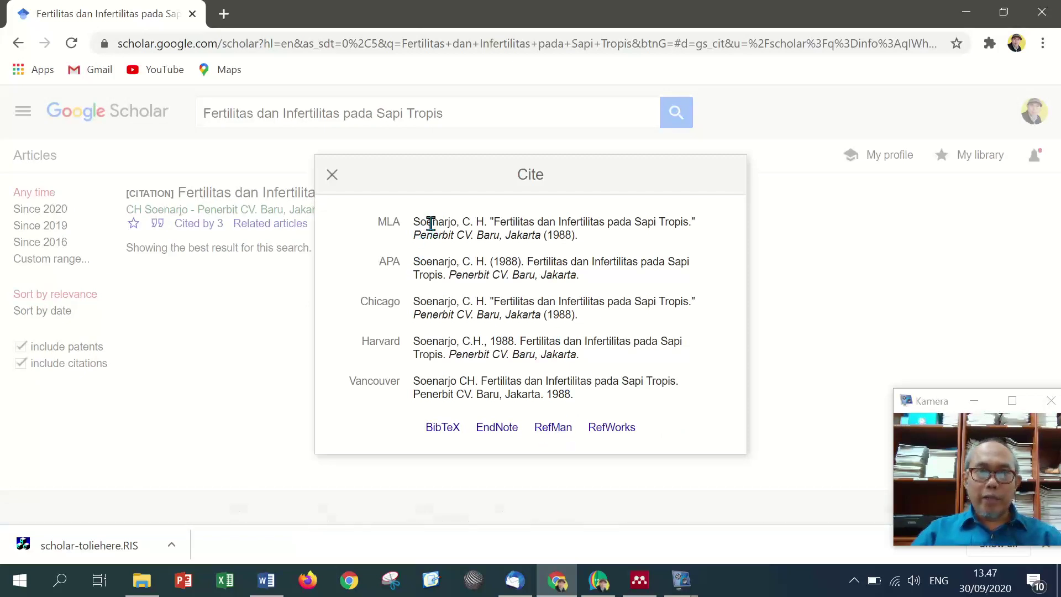
pyautogui.click(554, 434)
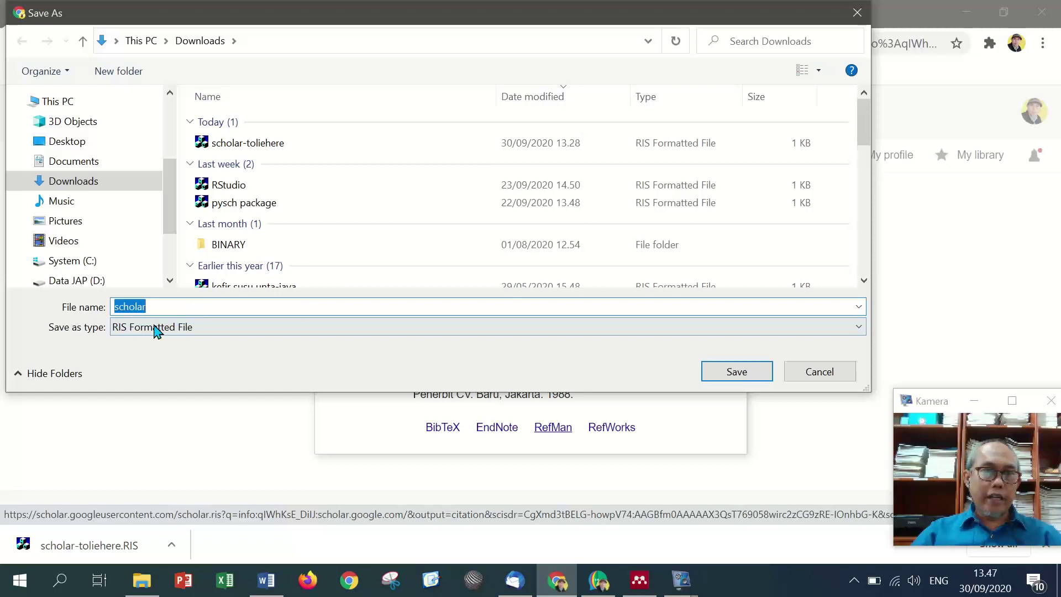
pyautogui.click(277, 305)
pyautogui.write('-soenarjo')
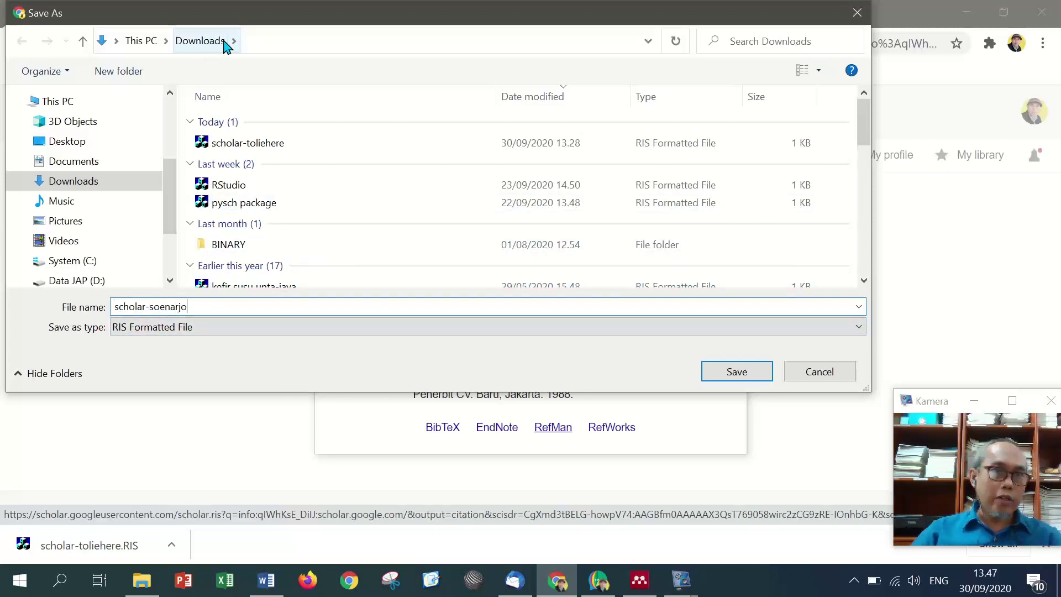
pyautogui.click(737, 370)
pyautogui.click(332, 174)
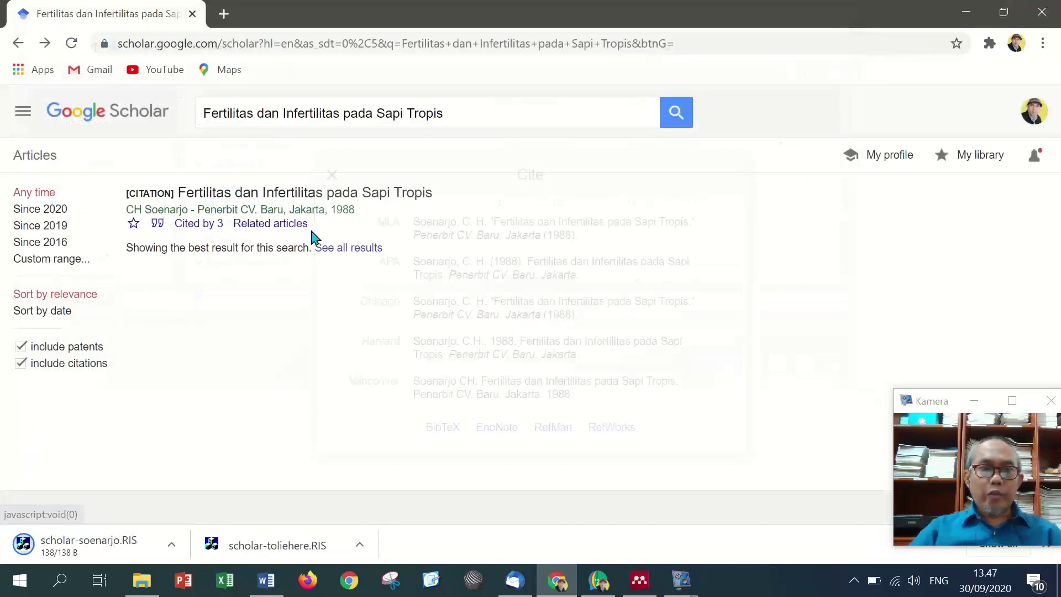
# - Locate the downloaded scholar-soenarjo file in its folder and open it in EditPad Lite to examine its entire contents
pyautogui.click(171, 545)
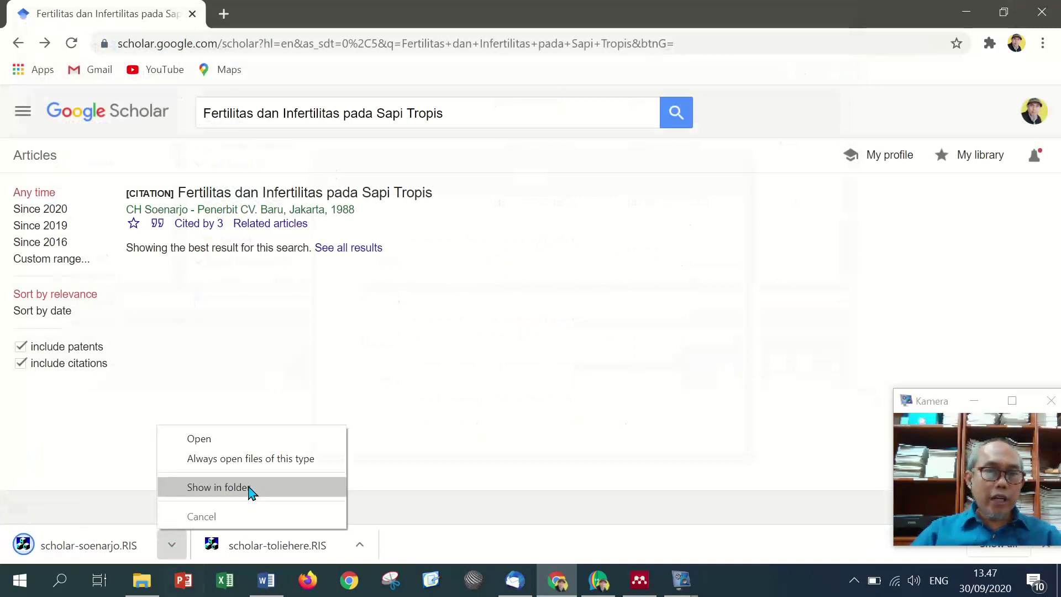
pyautogui.click(249, 488)
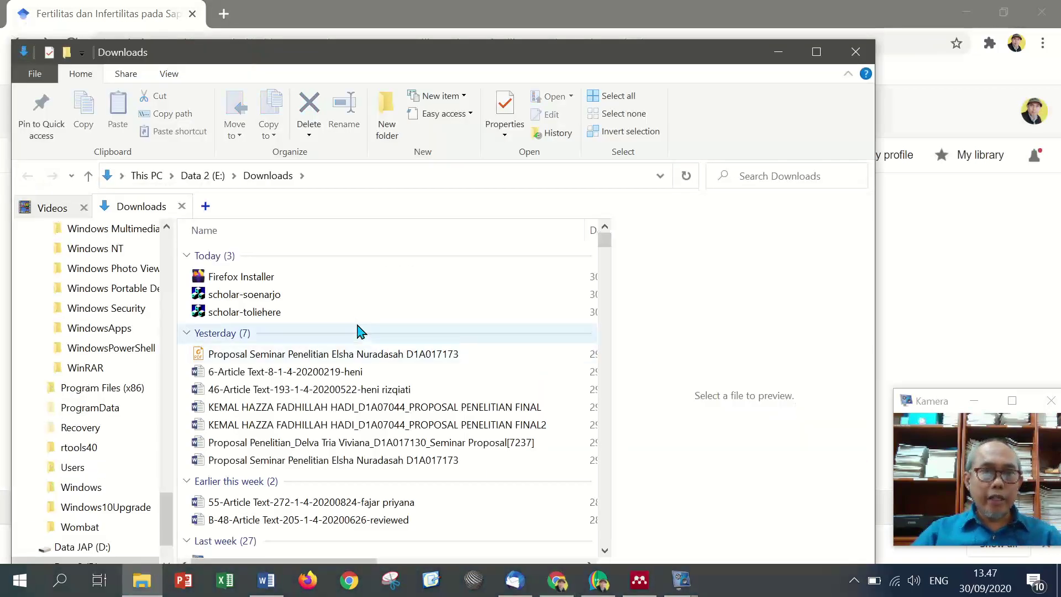
pyautogui.click(277, 296)
pyautogui.rightClick(277, 296)
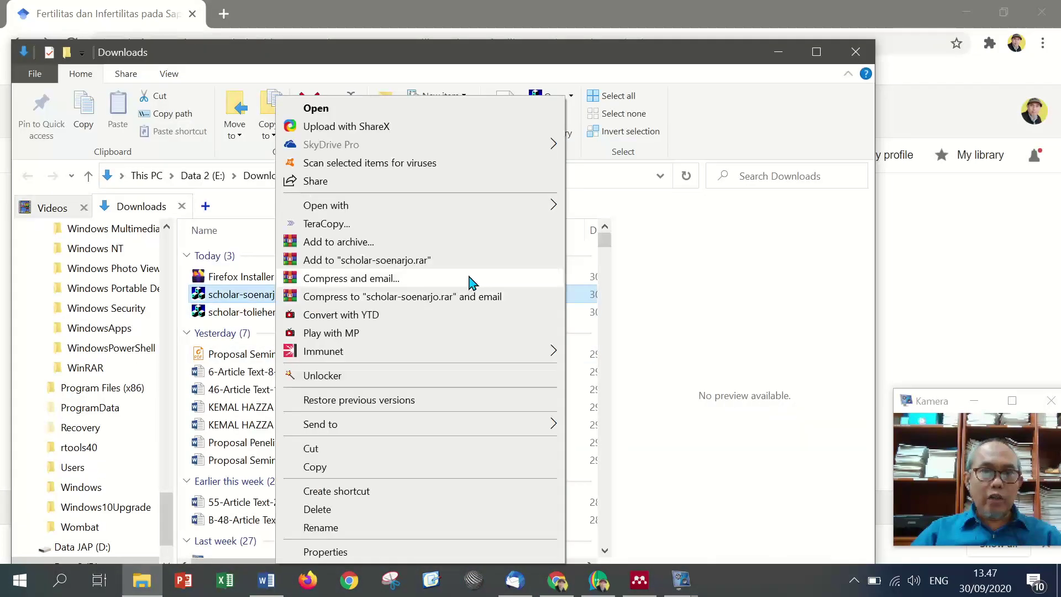
pyautogui.moveTo(535, 207)
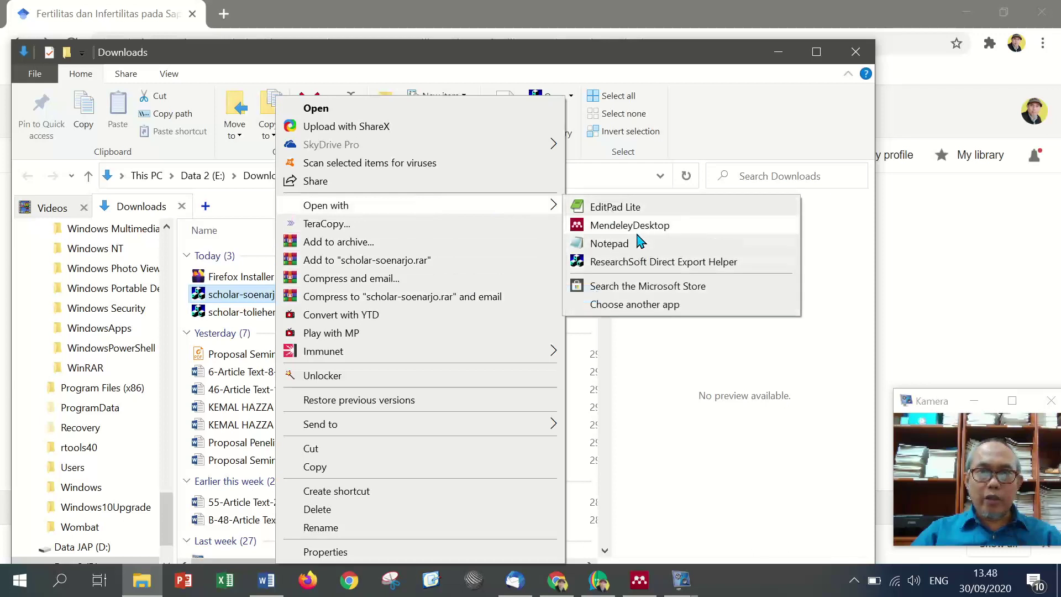
pyautogui.click(670, 214)
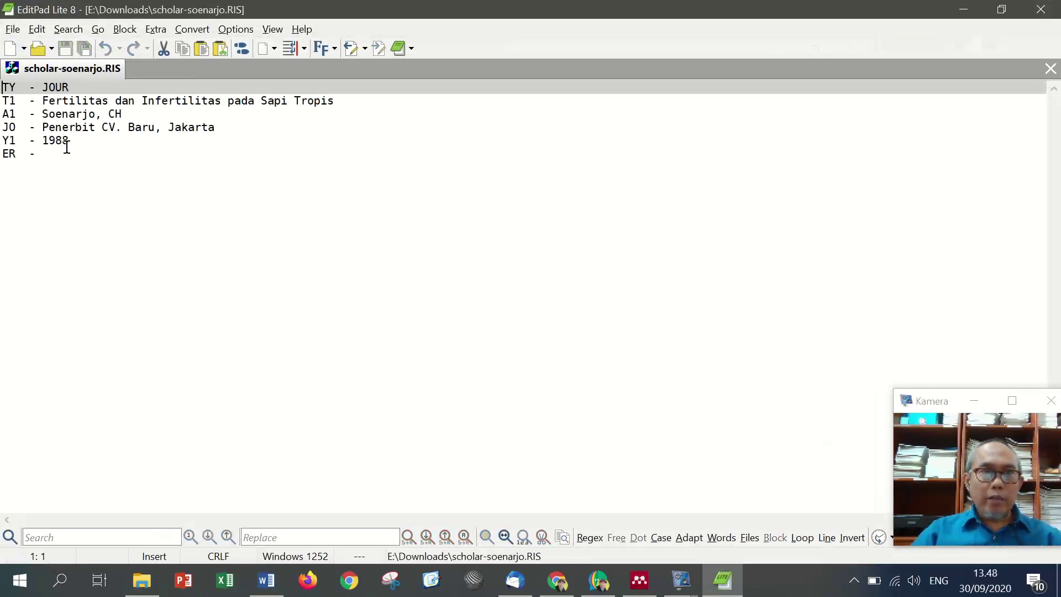
pyautogui.hotkey('ctrl', 'a')
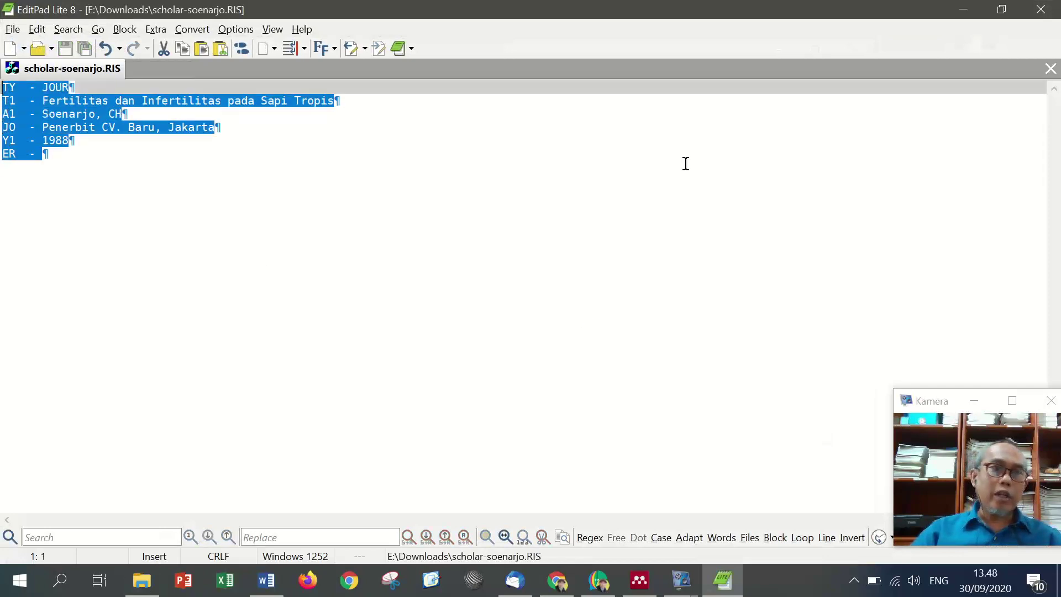
# - Close EditPad Lite, switch to Mendeley Desktop and view the available ways of adding documents to the Tutorial folder
pyautogui.click(1041, 9)
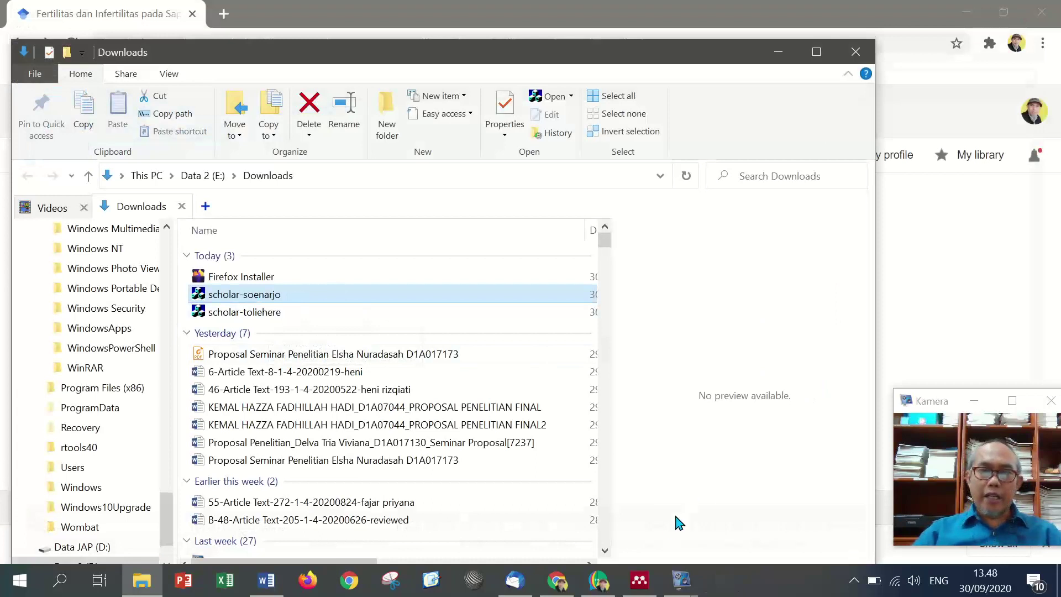
pyautogui.click(639, 580)
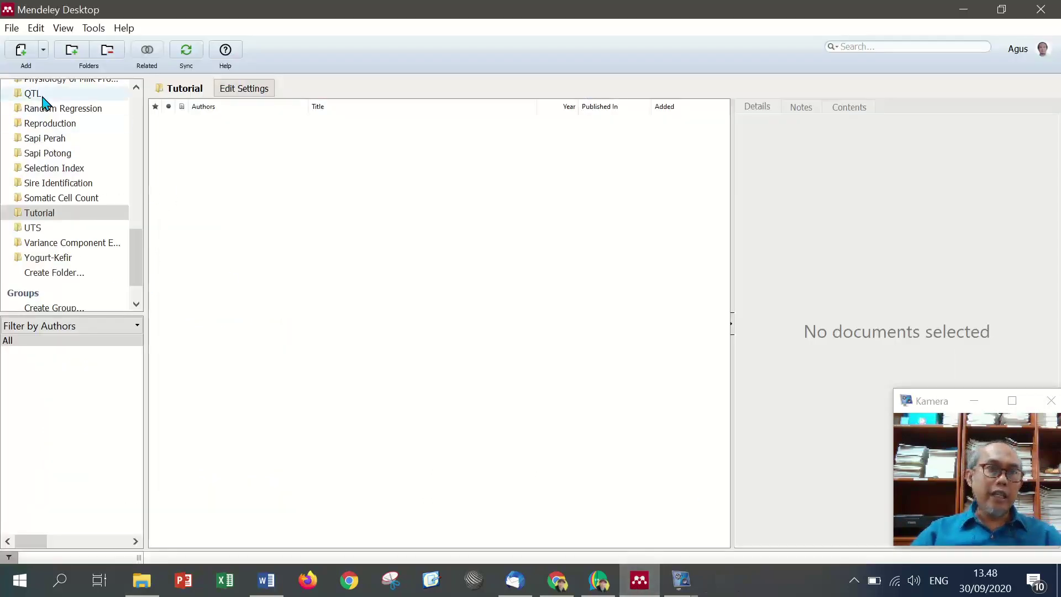
pyautogui.moveTo(140, 263)
pyautogui.mouseDown()
pyautogui.moveTo(142, 232)
pyautogui.moveTo(141, 259)
pyautogui.mouseUp()
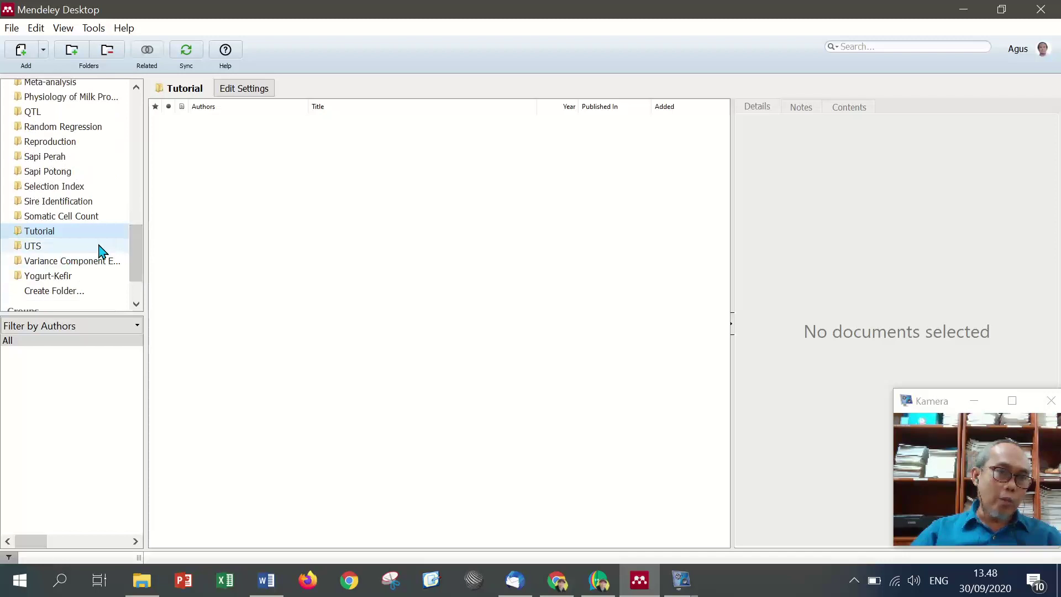
pyautogui.click(44, 53)
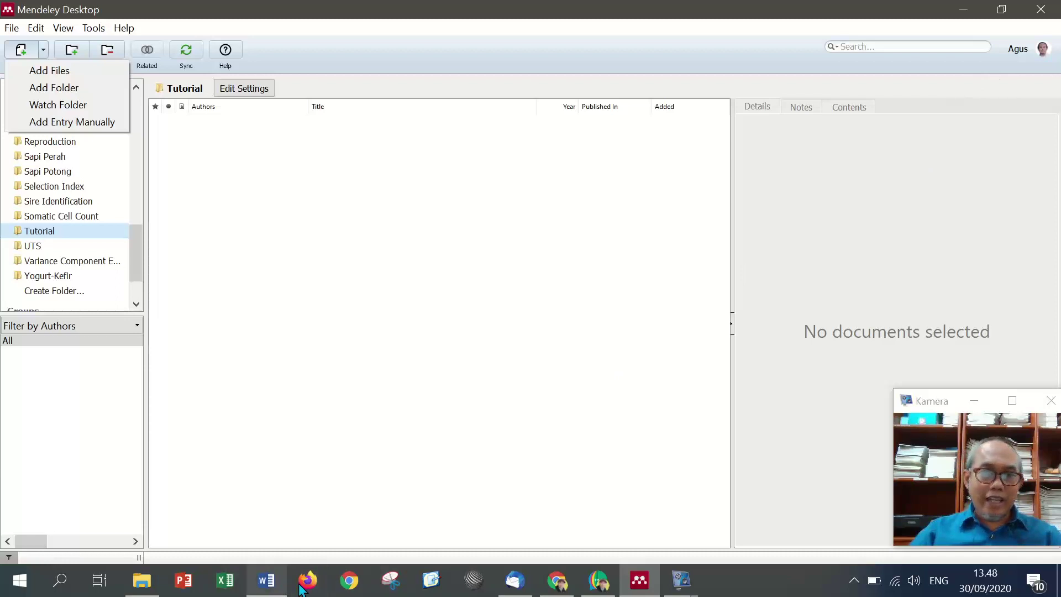
# - Switch to Word, highlight the list item "Menambahkan file RIS (RefWork)" in yellow, and return to Mendeley Desktop
pyautogui.click(266, 579)
pyautogui.scroll(5, 694, 304)
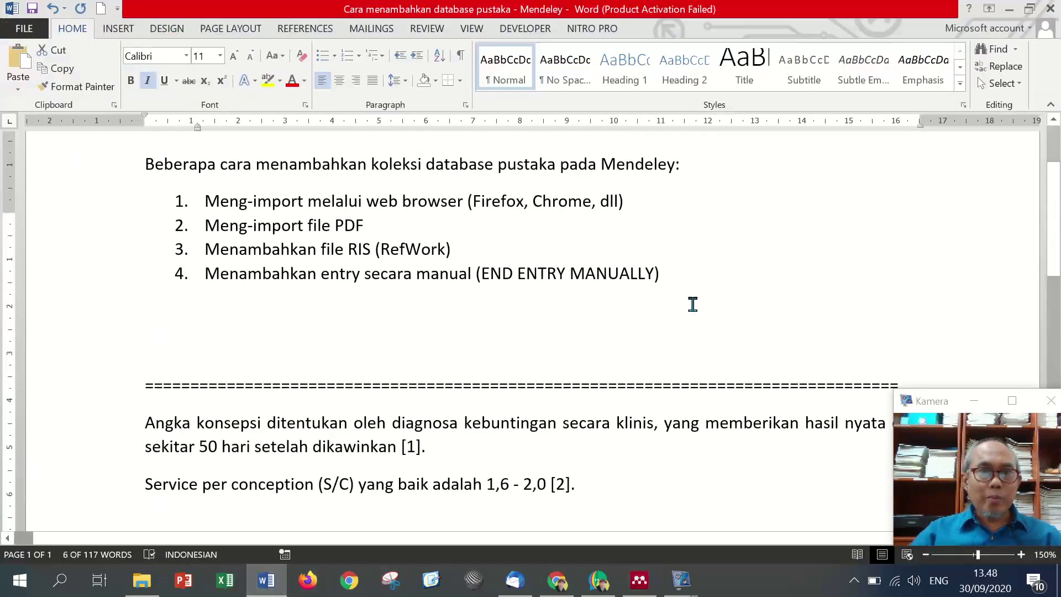
pyautogui.moveTo(496, 367); pyautogui.dragTo(196, 368)
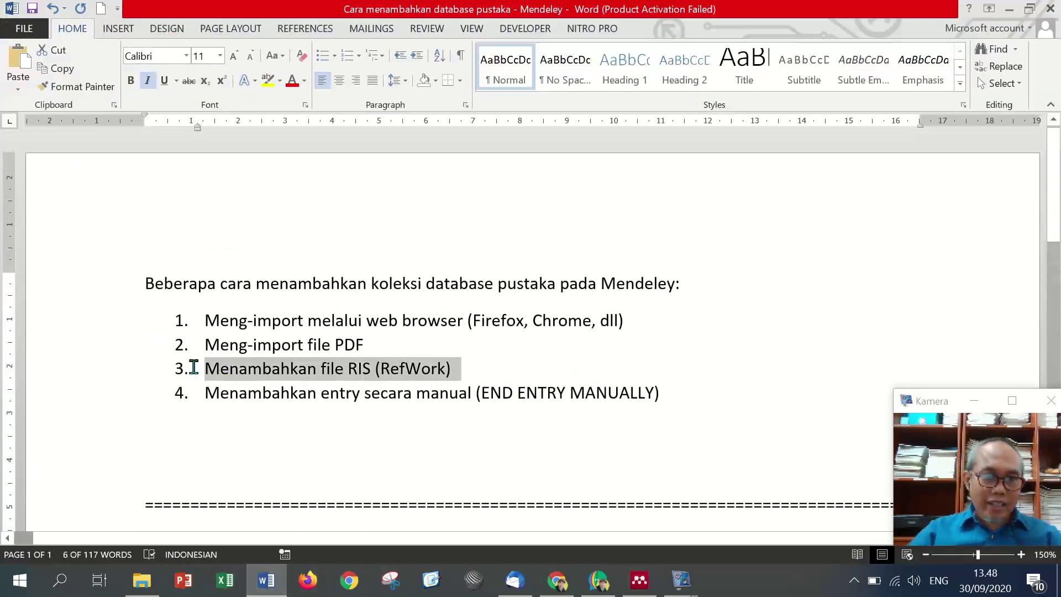
pyautogui.click(268, 80)
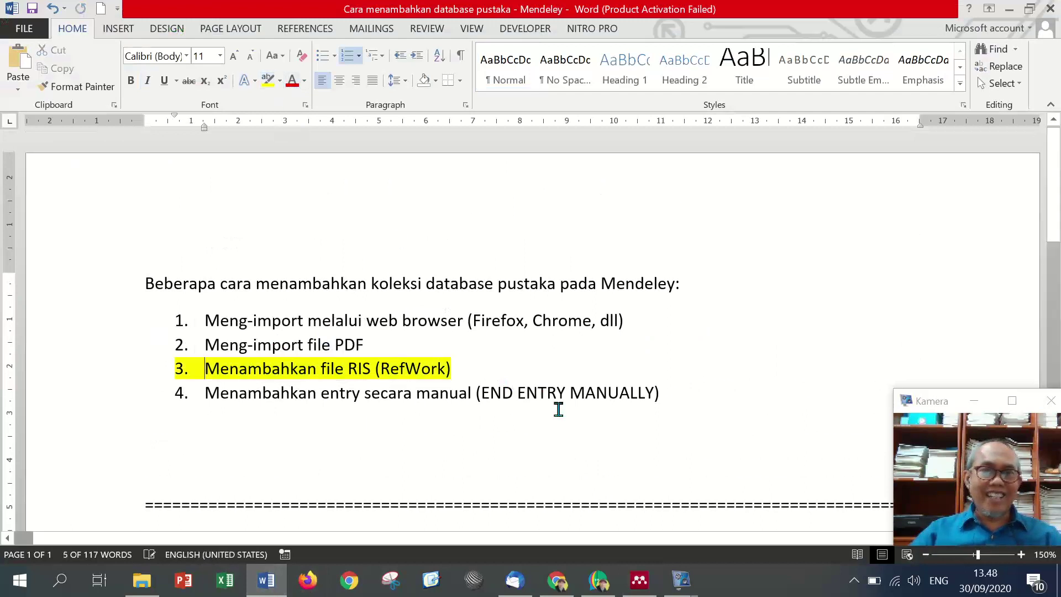
pyautogui.click(290, 416)
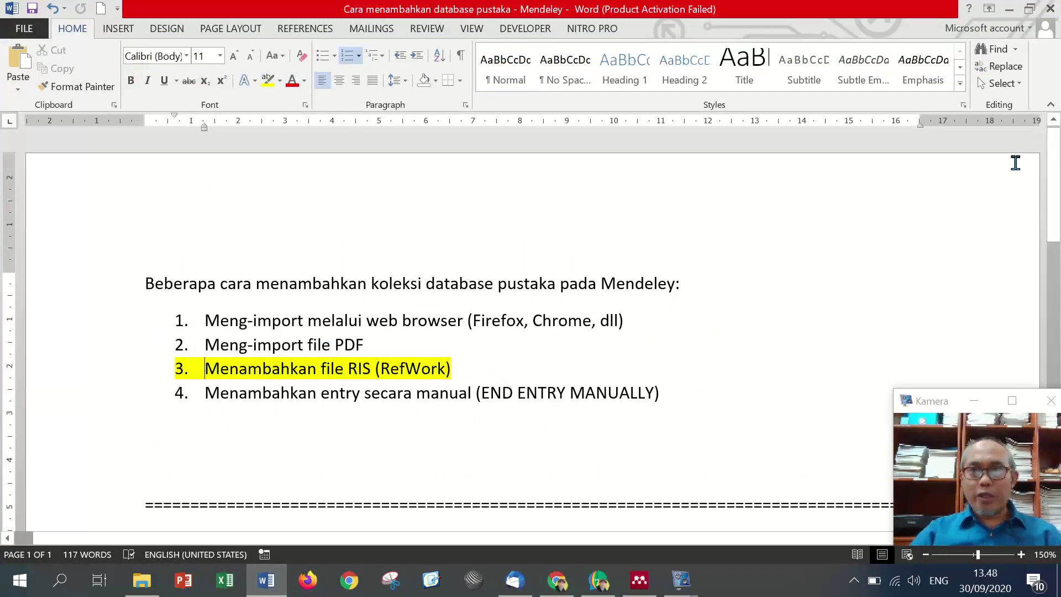
pyautogui.click(1011, 13)
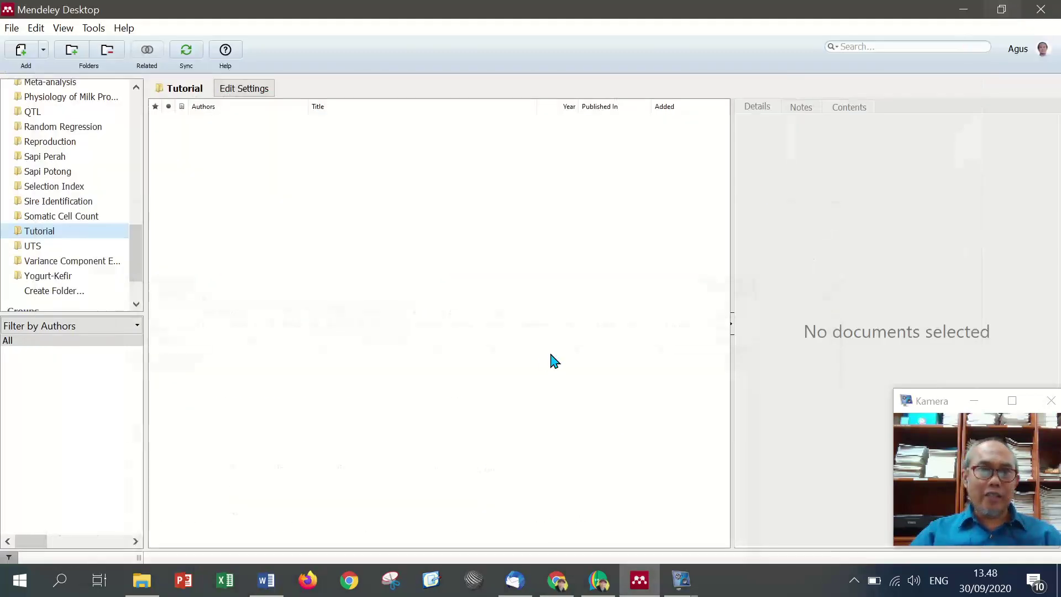
pyautogui.click(43, 51)
pyautogui.click(64, 73)
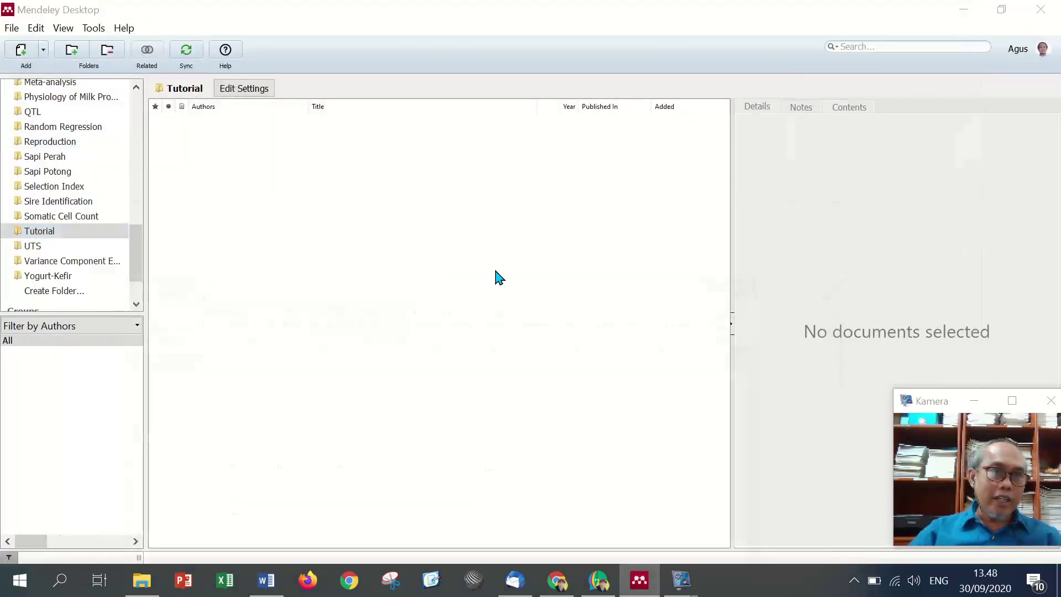
pyautogui.click(227, 163)
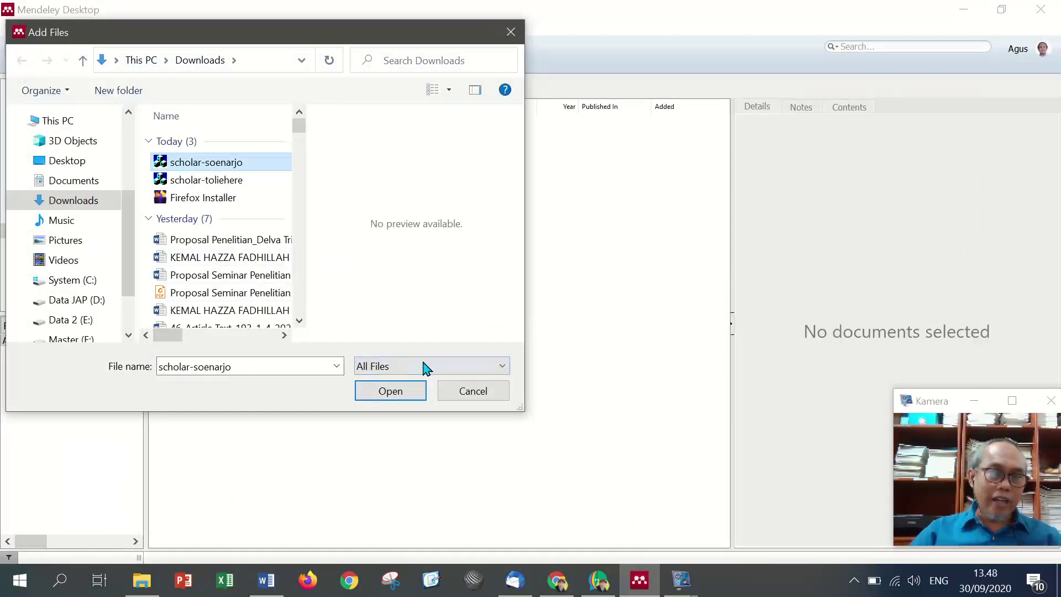
pyautogui.click(469, 394)
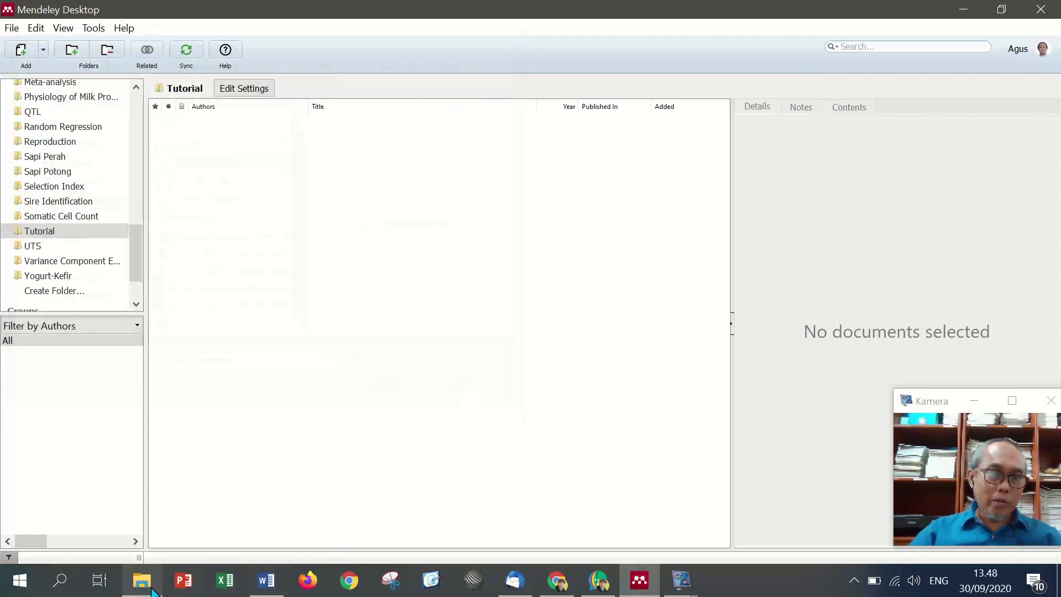
# - Switch to the Downloads window in File Explorer, move it aside to uncover Mendeley's document list, and return to Mendeley Desktop
pyautogui.click(152, 590)
pyautogui.moveTo(669, 49); pyautogui.dragTo(995, 46)
pyautogui.moveTo(662, 306)
pyautogui.mouseDown()
pyautogui.moveTo(271, 247)
pyautogui.moveTo(688, 309)
pyautogui.moveTo(680, 307)
pyautogui.mouseUp()
pyautogui.click(347, 17)
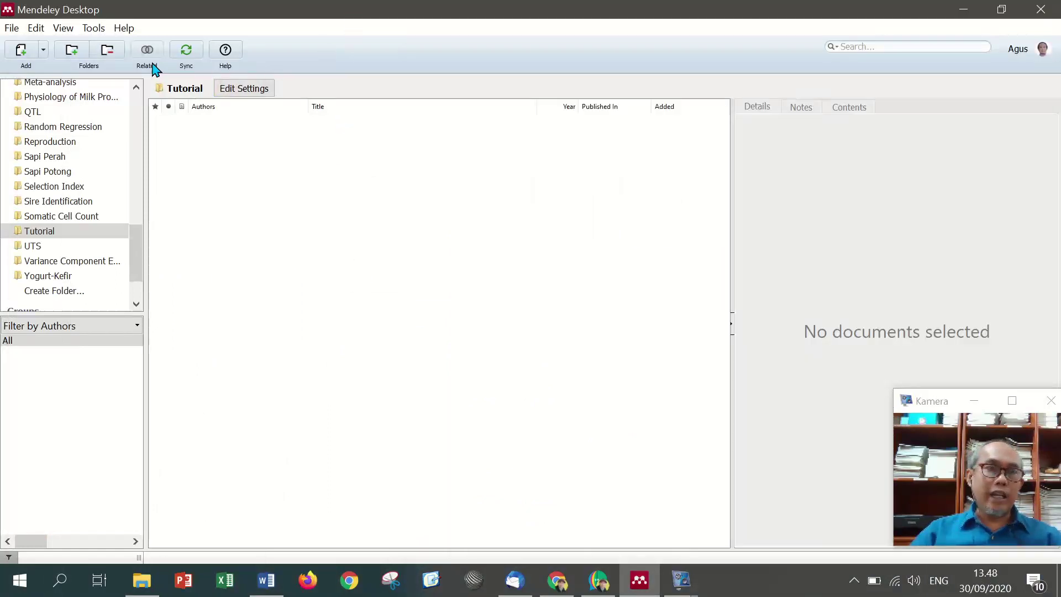
# - Import the scholar-soenarjo file from Downloads into the Tutorial folder with Add Files
pyautogui.click(43, 51)
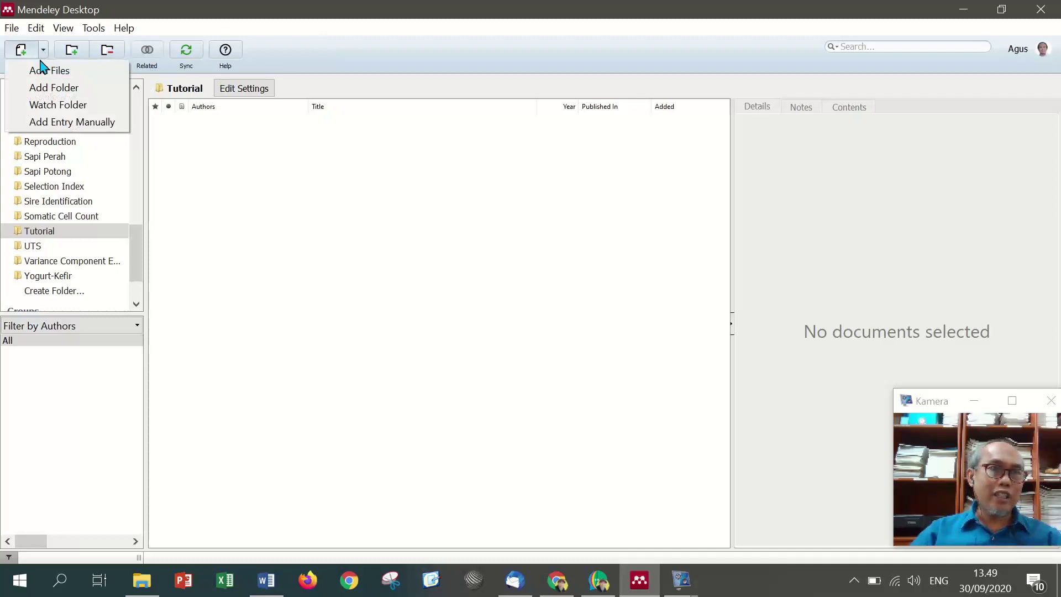
pyautogui.click(44, 72)
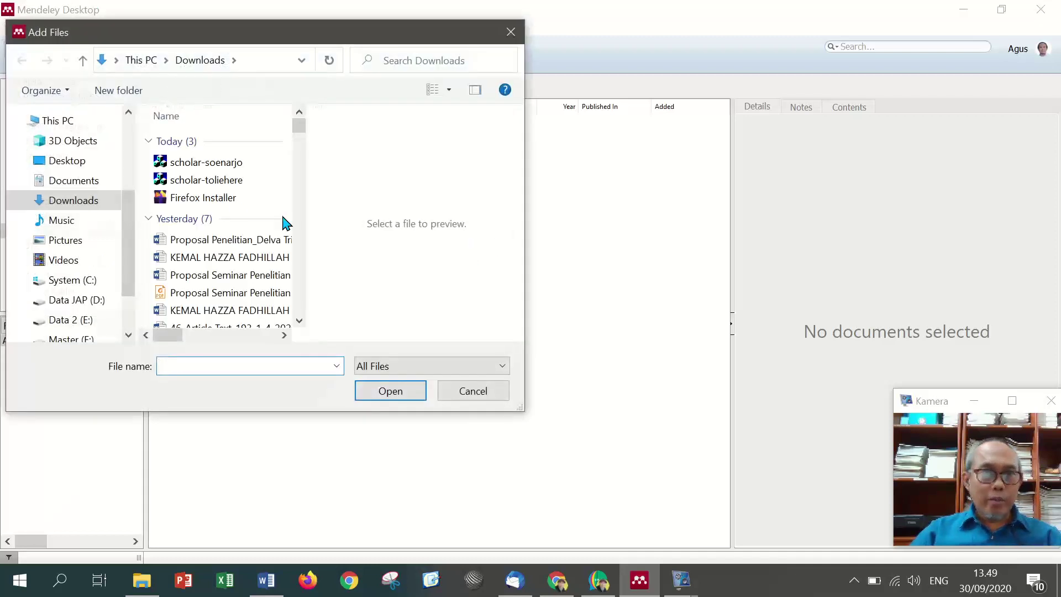
pyautogui.click(224, 164)
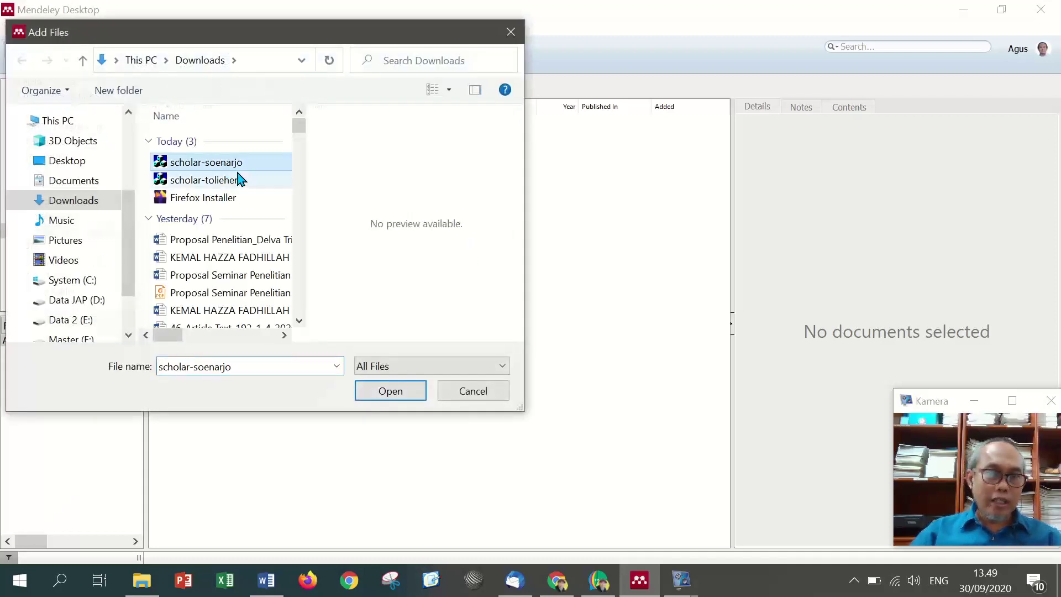
pyautogui.click(398, 394)
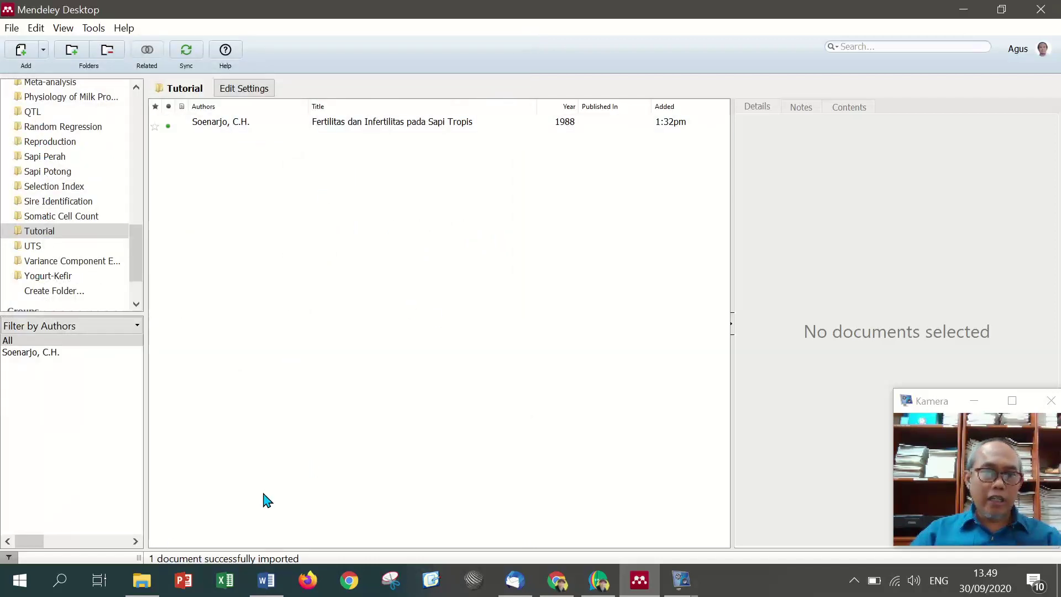
# - Add scholar-toliehere from File Explorer's Downloads folder directly to Mendeley's Tutorial document list, and inspect both entries' details
pyautogui.click(145, 588)
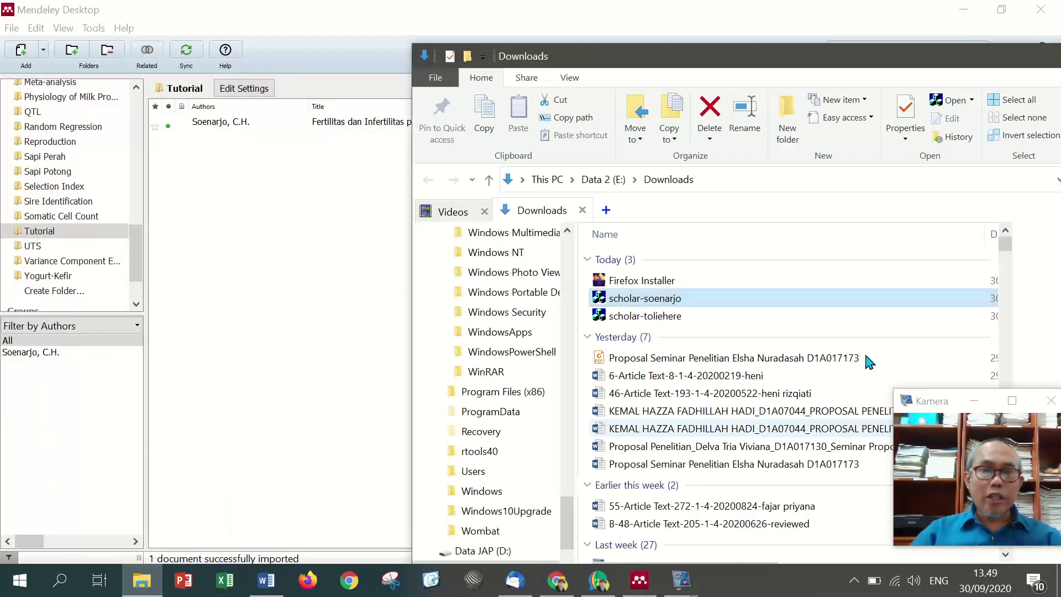
pyautogui.click(692, 324)
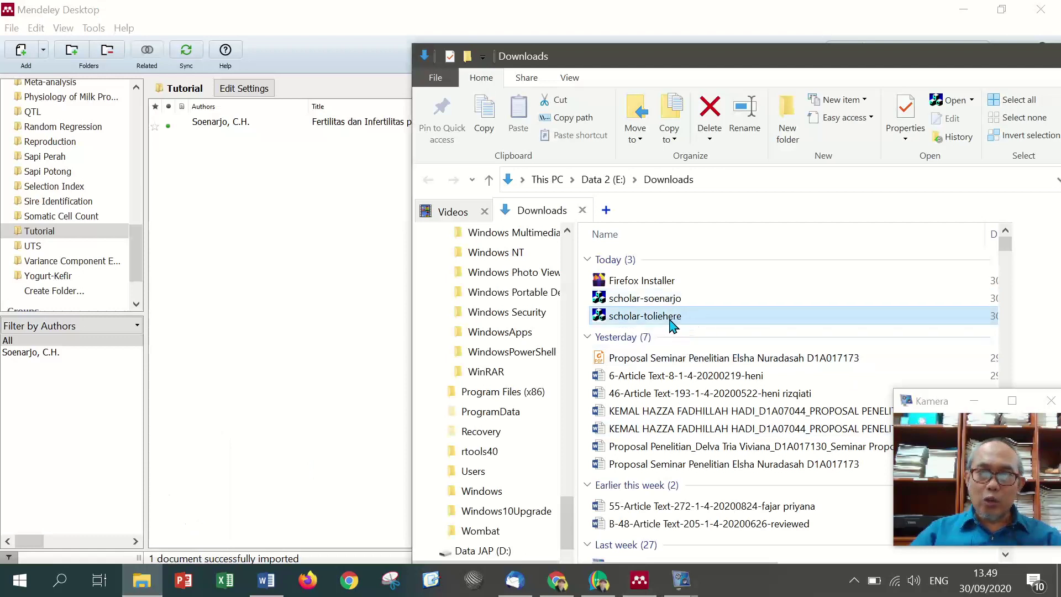
pyautogui.click(691, 325)
pyautogui.press('Escape')
pyautogui.click(689, 334)
pyautogui.doubleClick(691, 322)
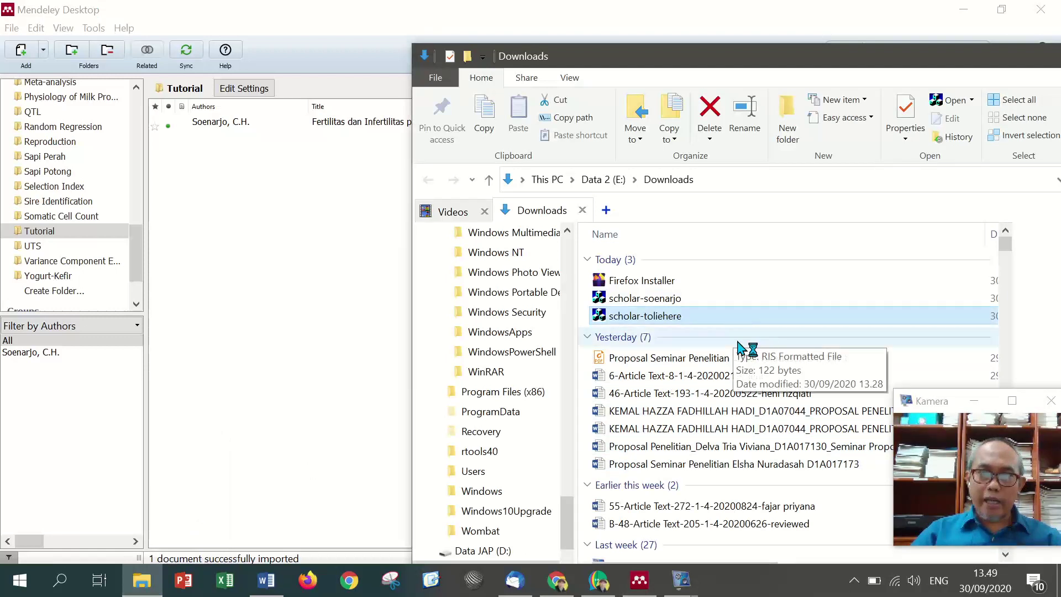
pyautogui.moveTo(674, 320); pyautogui.dragTo(282, 232)
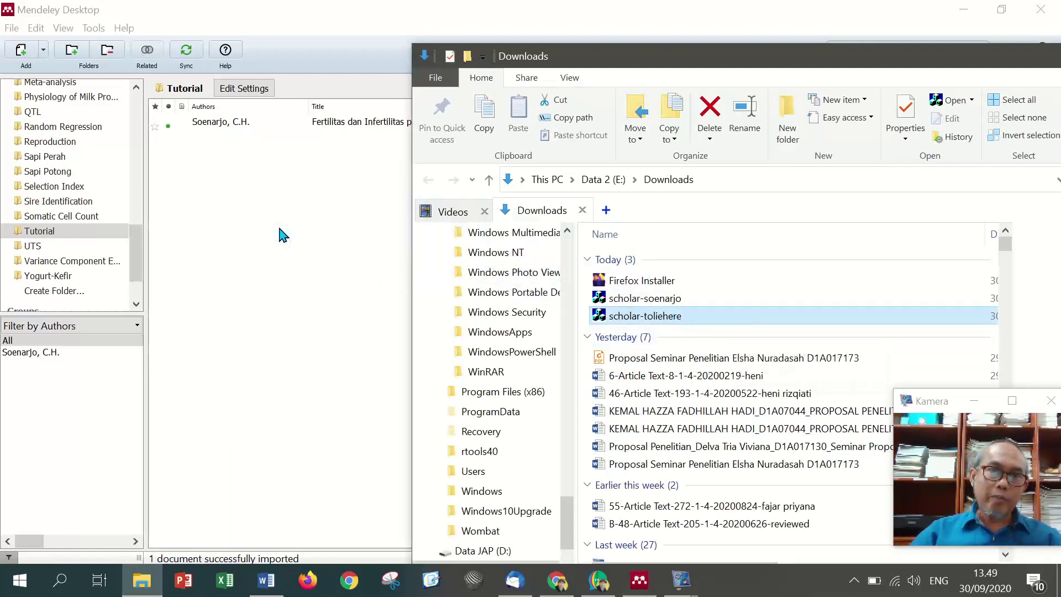
pyautogui.click(241, 153)
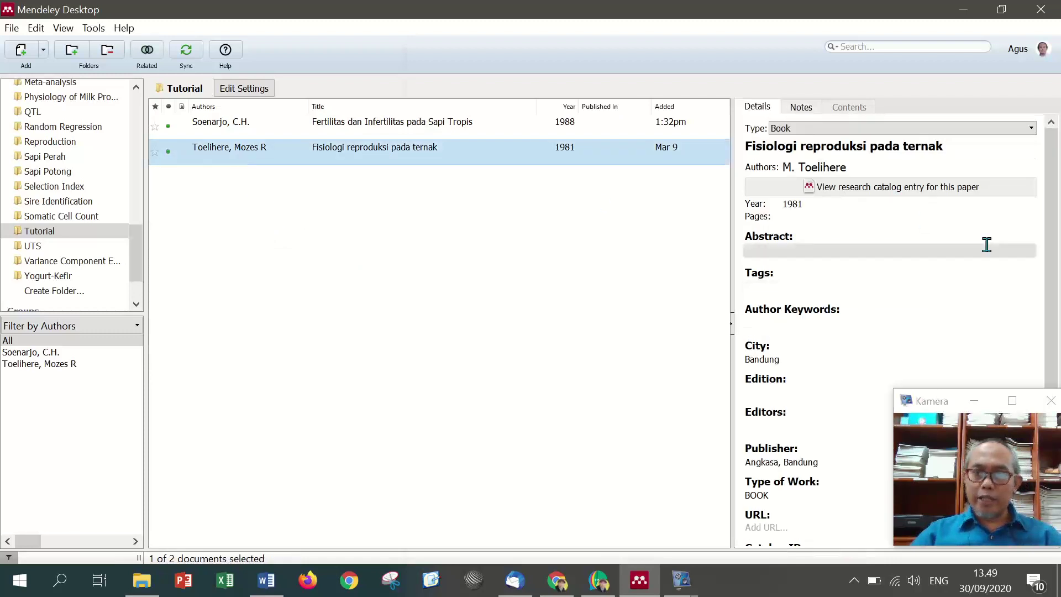
pyautogui.click(270, 130)
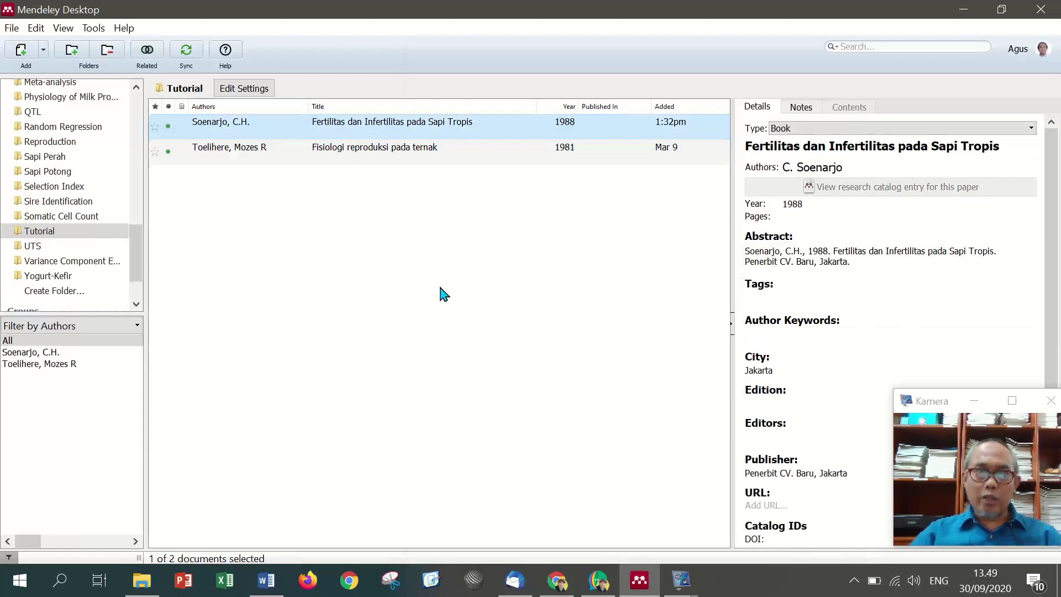
# - Switch to Word, strike through the item "Menambahkan file RIS (RefWork)", and select the first list item about importing through a web browser
pyautogui.click(270, 586)
pyautogui.tripleClick(411, 369)
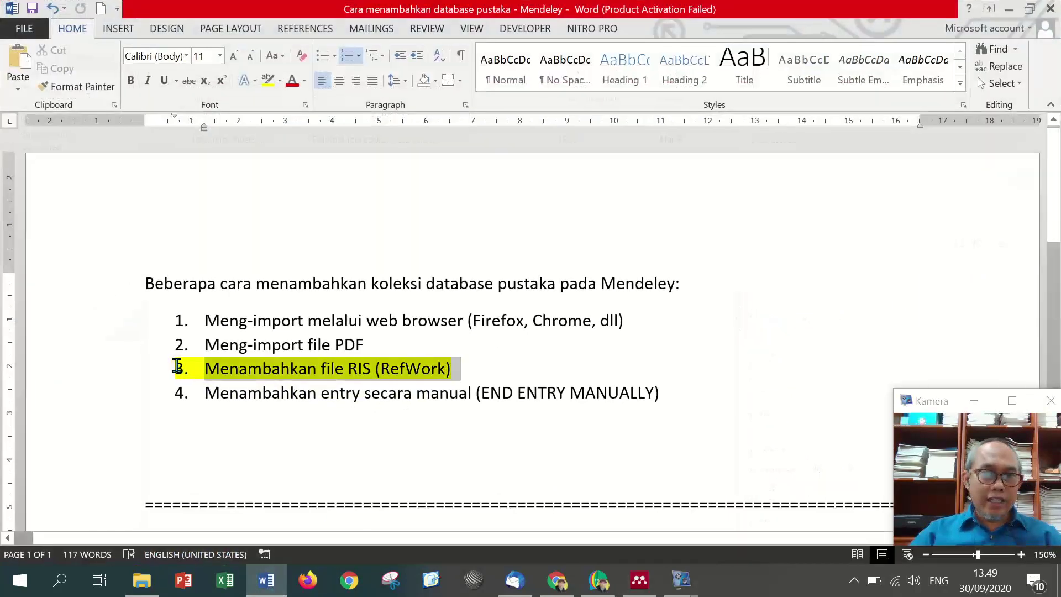
pyautogui.click(189, 82)
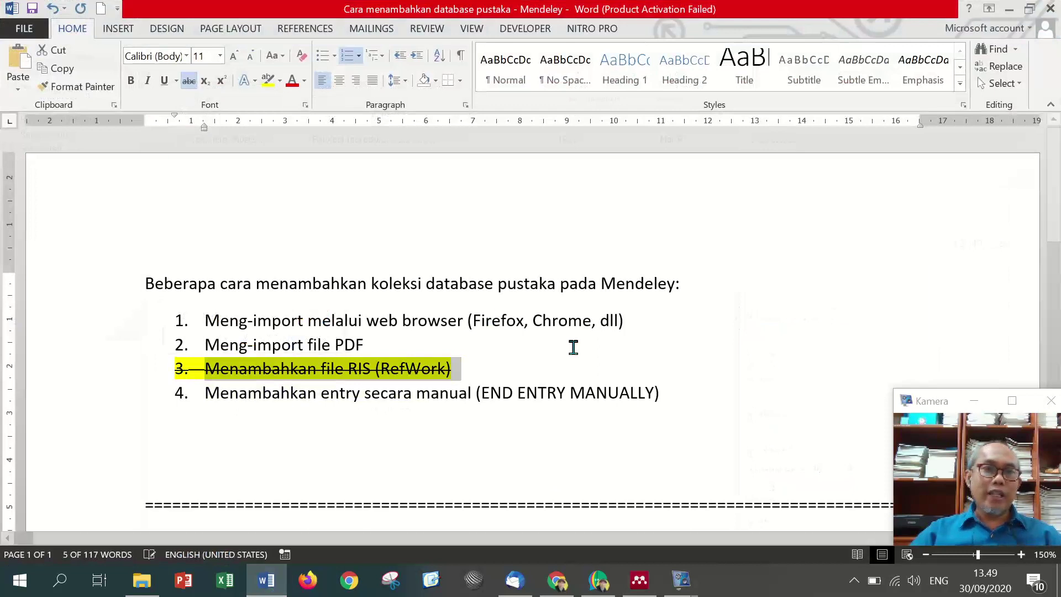
pyautogui.click(652, 319)
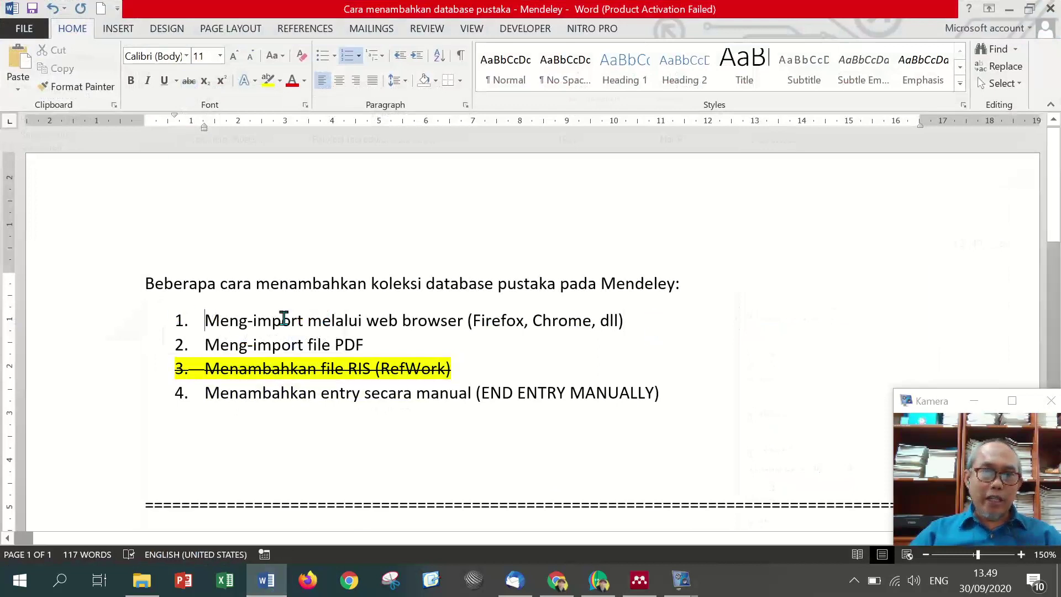
pyautogui.moveTo(283, 319); pyautogui.dragTo(649, 315)
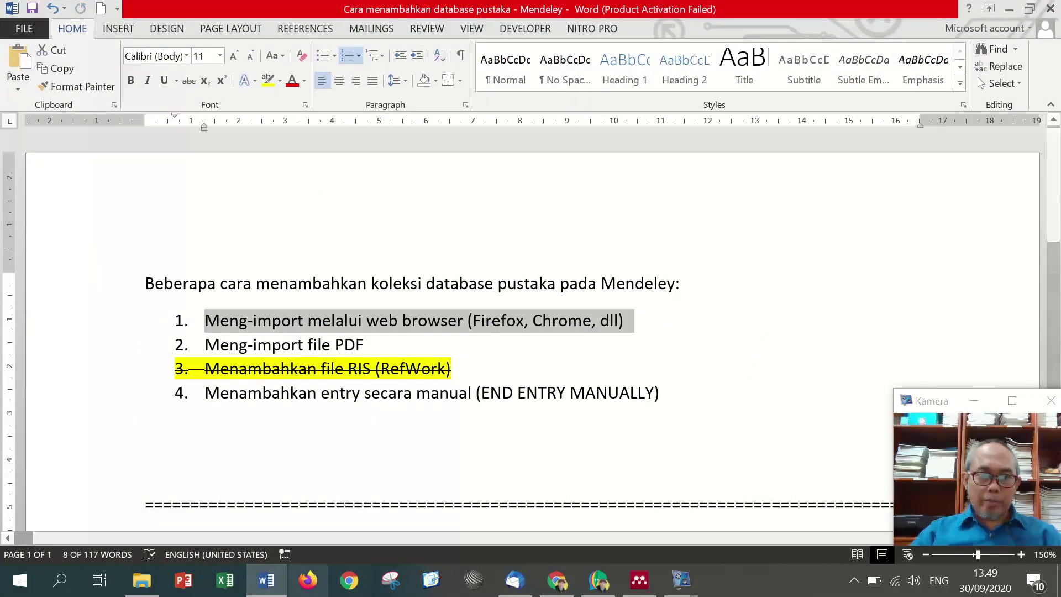
# - Switch to Chrome, search Google Scholar for "variance components indonesia holstein", and open the first result, the (Co)variance components article
pyautogui.click(557, 580)
pyautogui.tripleClick(501, 116)
pyautogui.write('vari')
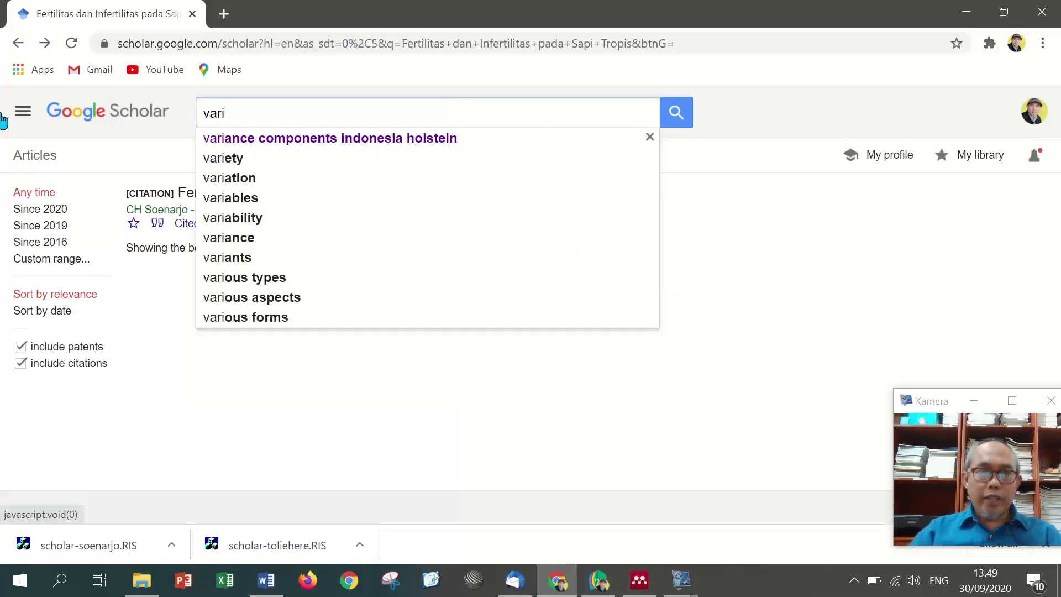
pyautogui.press('Down')
pyautogui.press('Return')
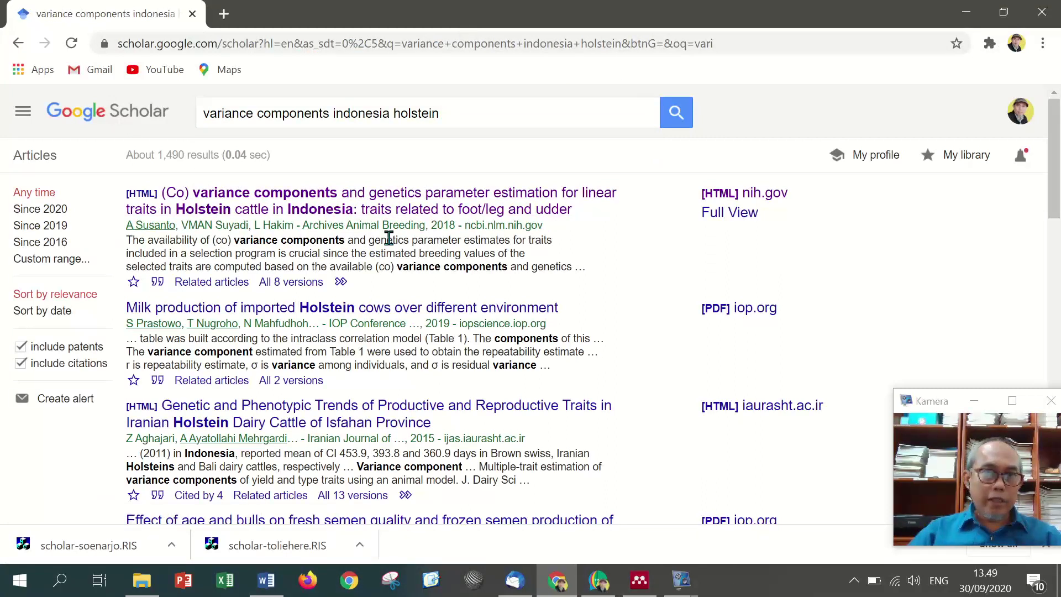
pyautogui.click(316, 211)
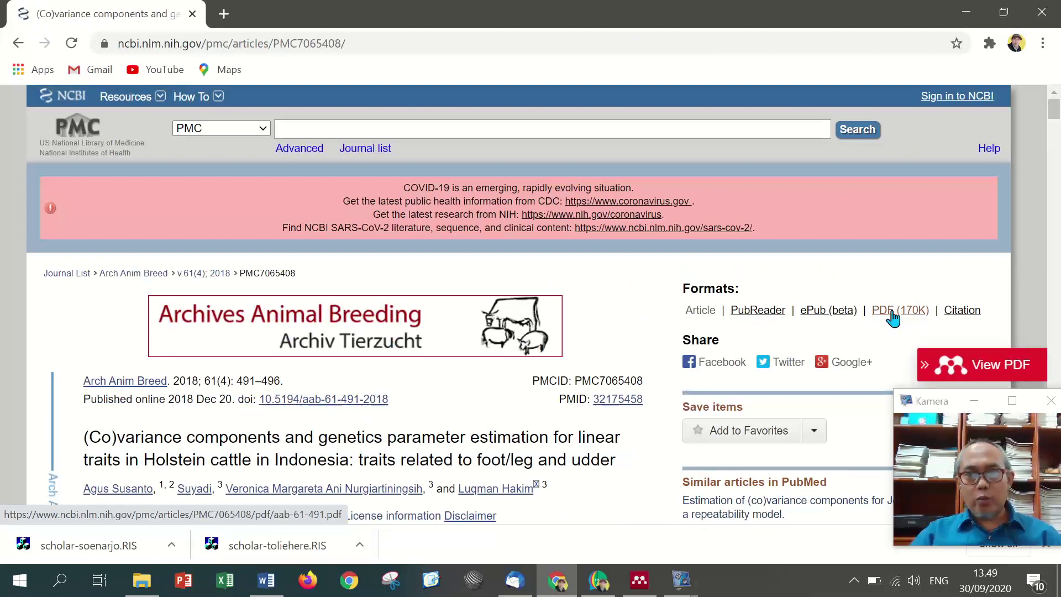
# - Try to load the article in Mendeley Web Importer and close the importer
pyautogui.click(989, 44)
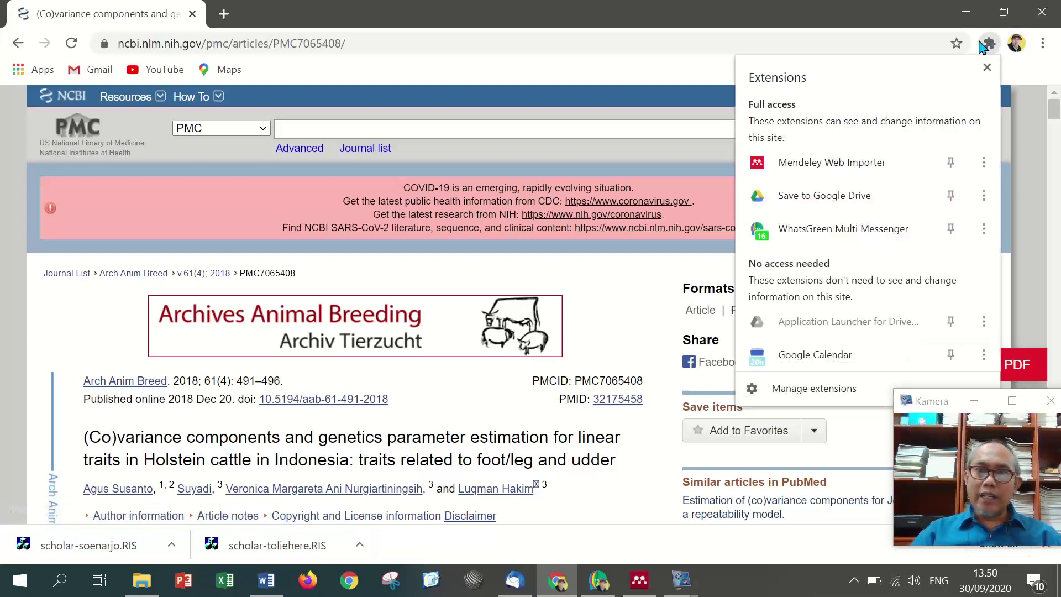
pyautogui.click(840, 172)
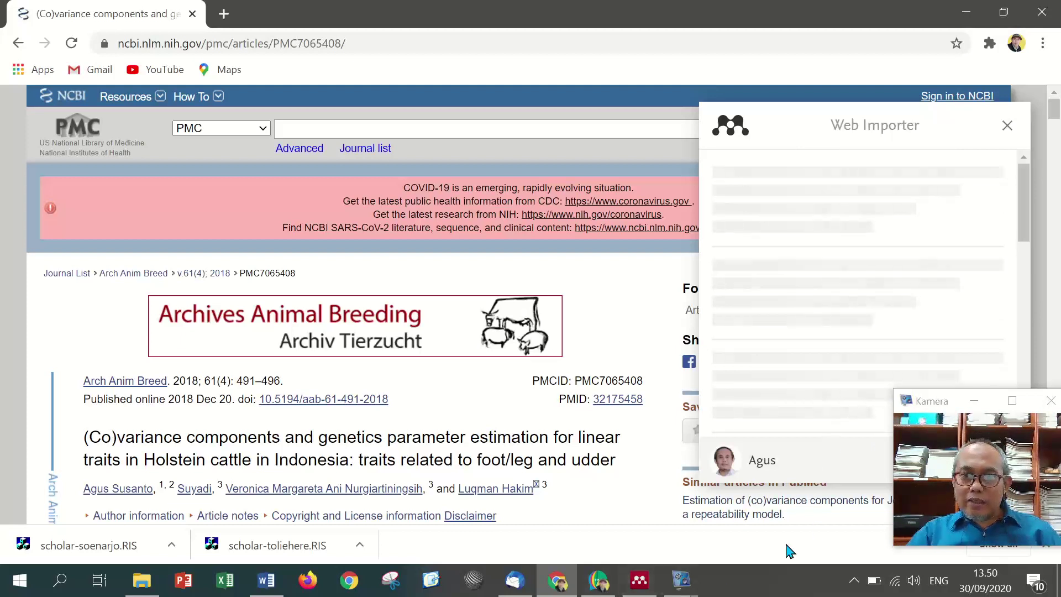
pyautogui.moveTo(682, 587)
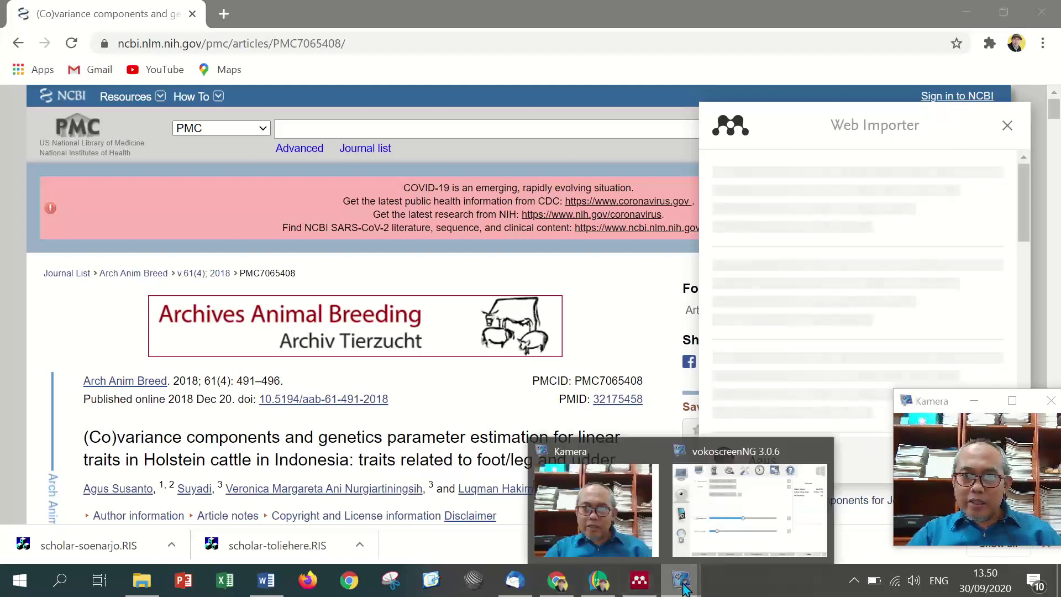
pyautogui.click(911, 217)
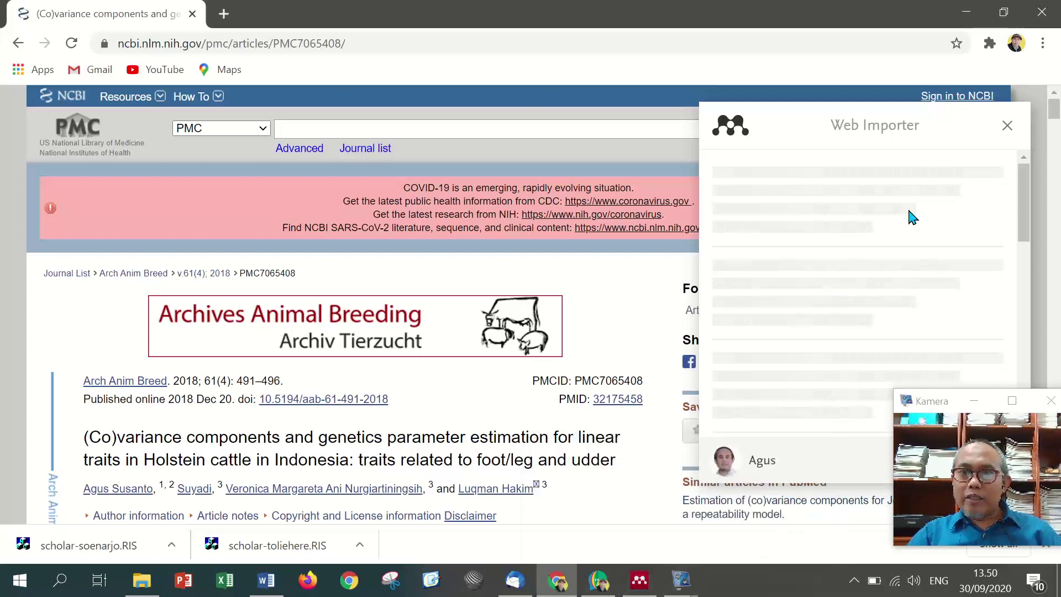
pyautogui.click(1009, 125)
# - Reload the PMC article page and load the article in Mendeley Web Importer
pyautogui.click(988, 44)
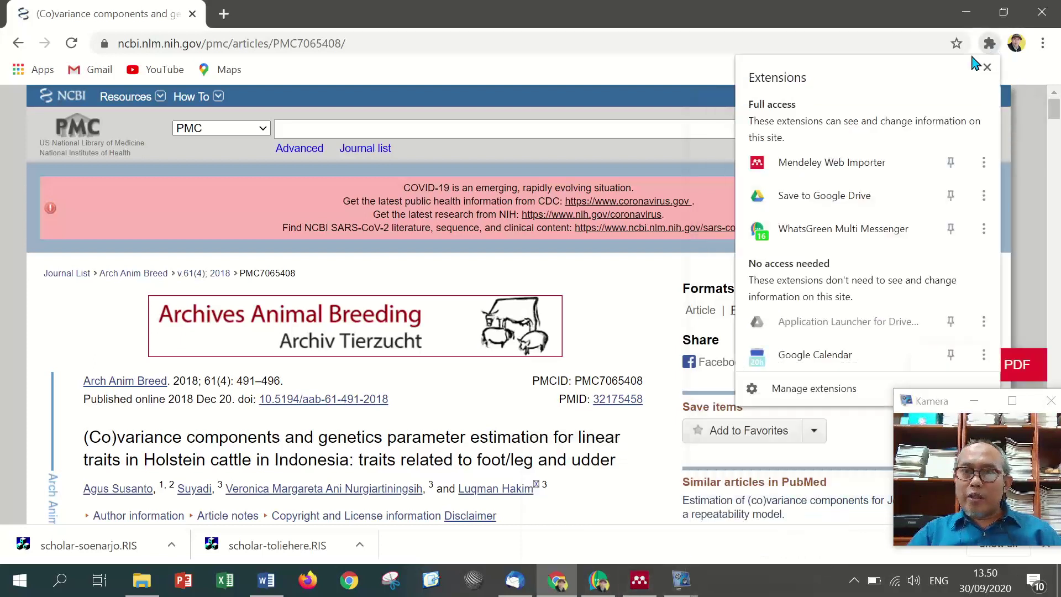
pyautogui.click(847, 159)
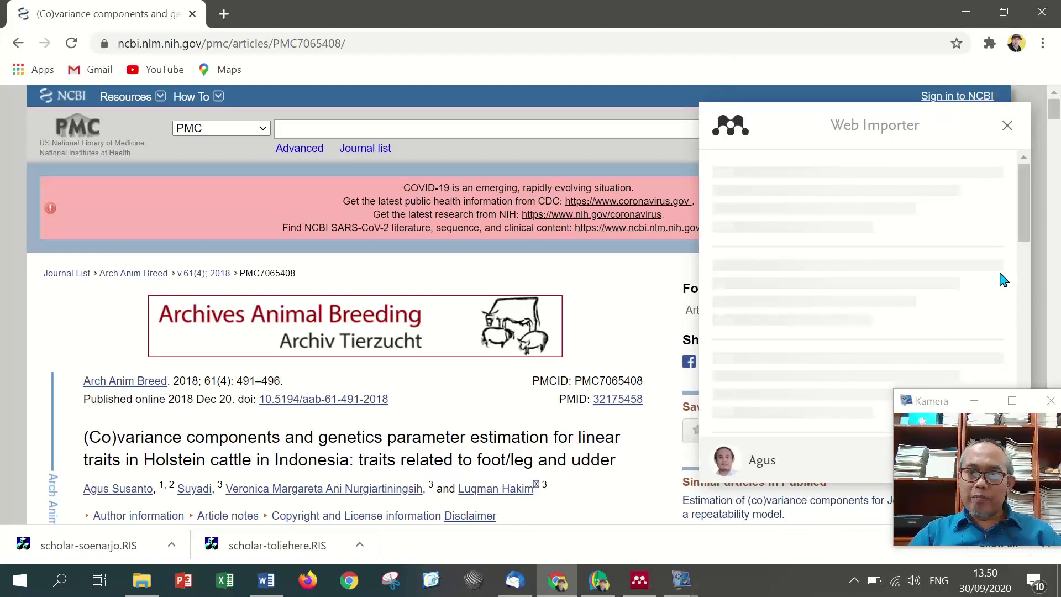
pyautogui.click(73, 48)
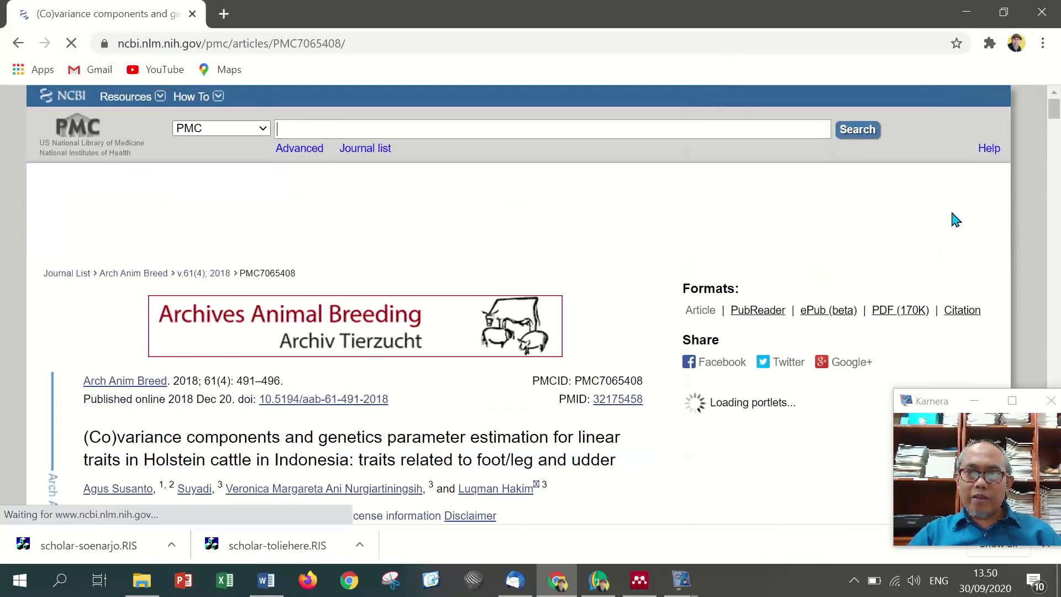
pyautogui.click(989, 44)
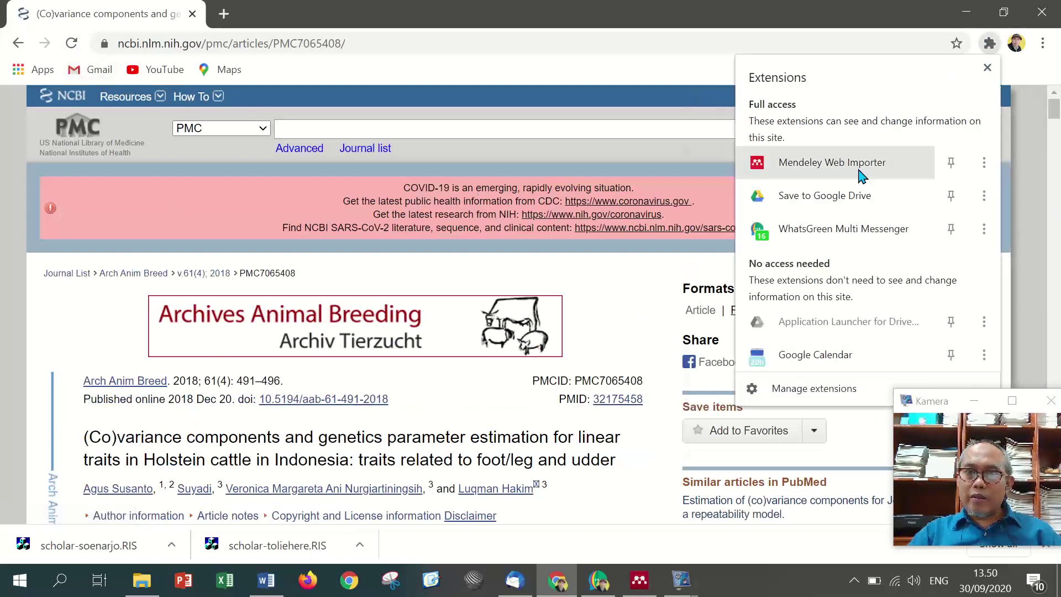
pyautogui.click(853, 172)
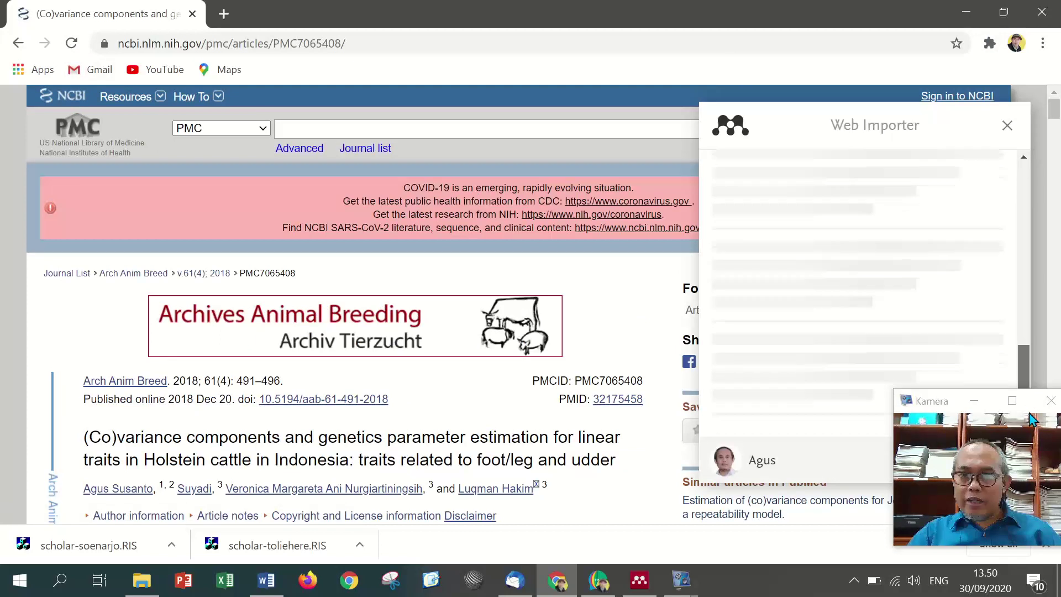
pyautogui.moveTo(935, 405); pyautogui.dragTo(378, 412)
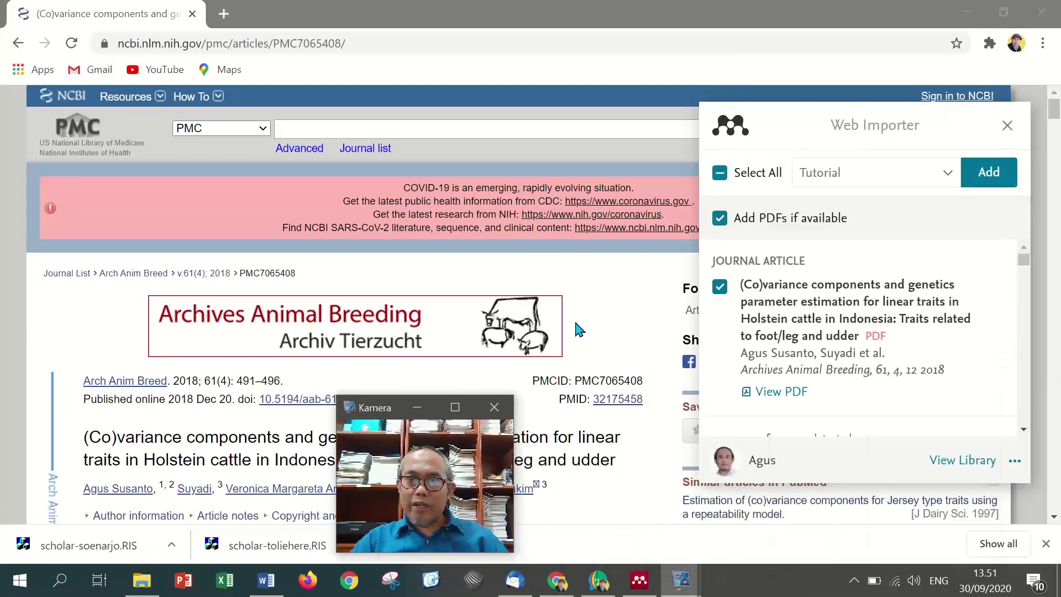
# - Add the (Co)variance components article with its PDF to the Tutorial folder and close the importer
pyautogui.click(946, 175)
pyautogui.click(946, 174)
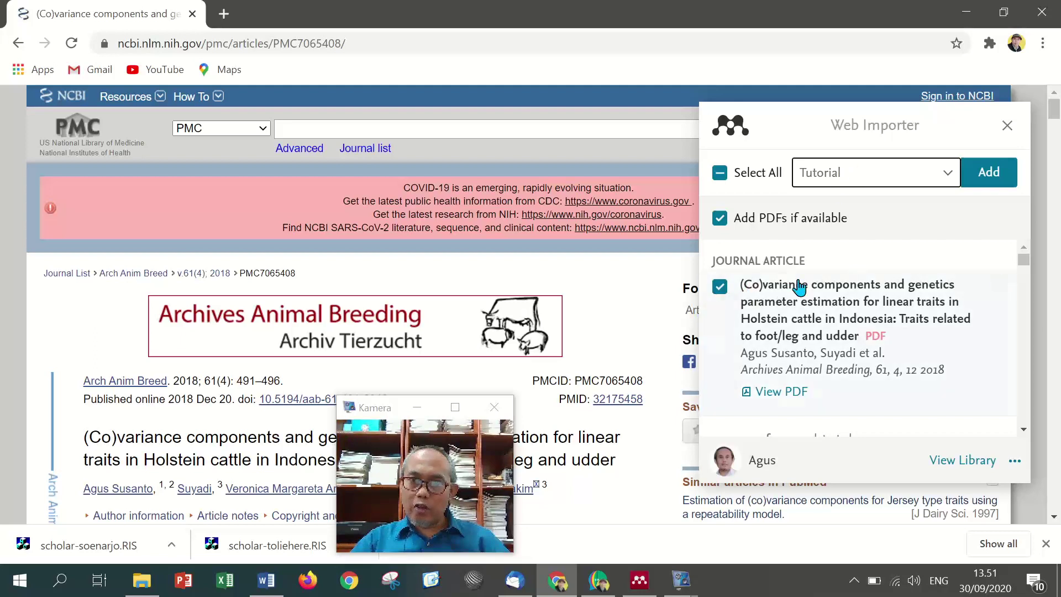
pyautogui.click(988, 172)
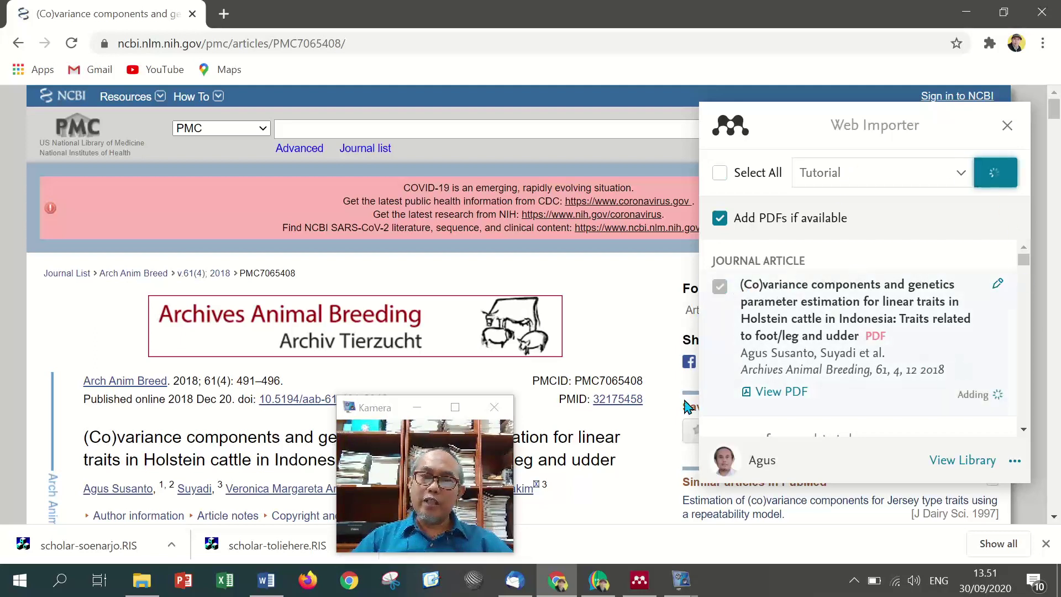
pyautogui.moveTo(393, 412); pyautogui.dragTo(937, 420)
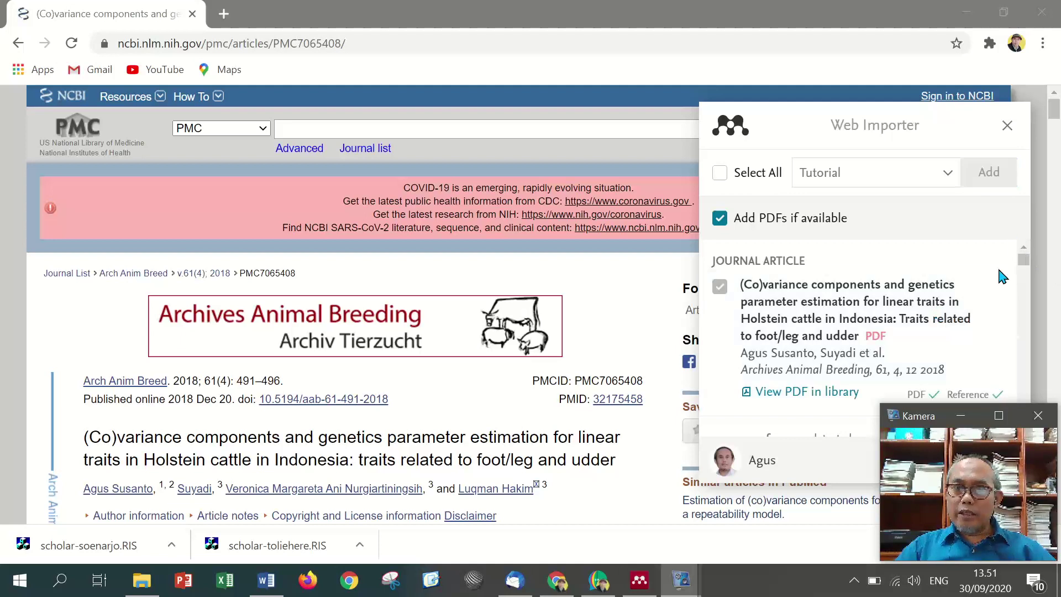
pyautogui.click(1007, 127)
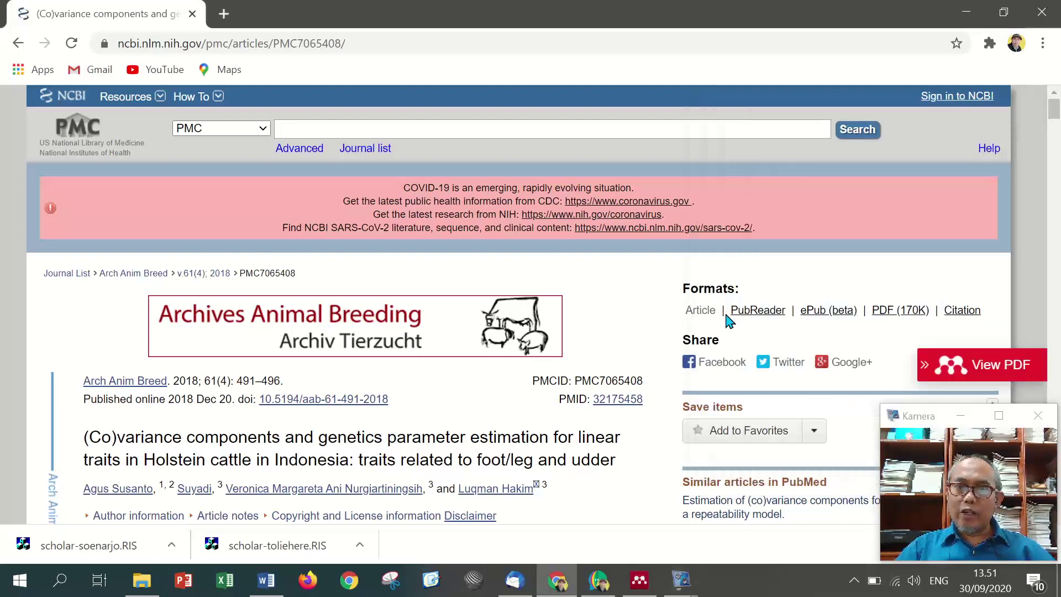
# - Switch to Mendeley Desktop, sync the library, and inspect the details of the imported (Co)variance components article
pyautogui.click(640, 580)
pyautogui.click(310, 245)
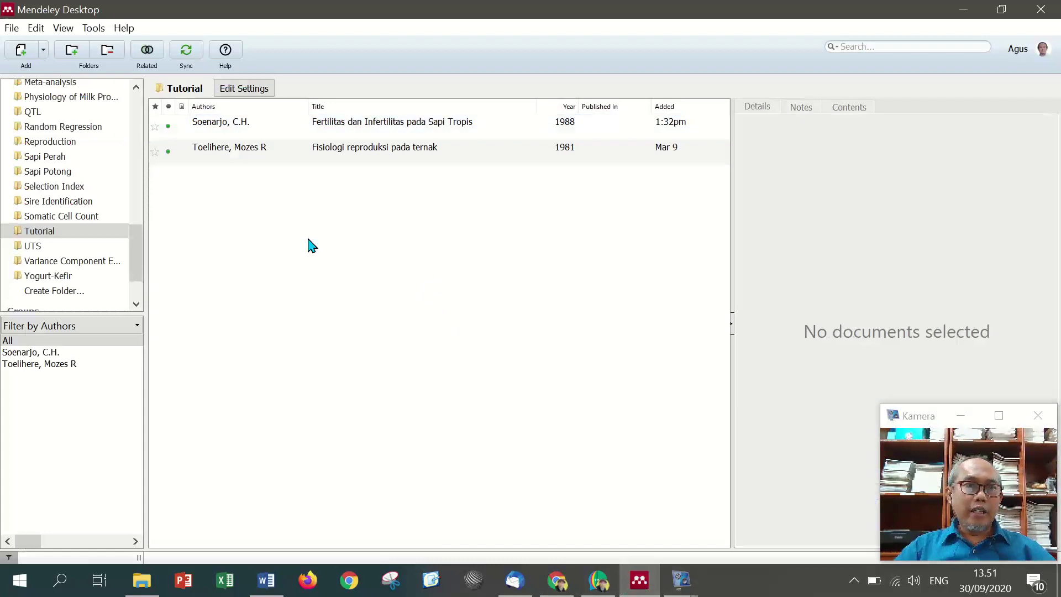
pyautogui.click(188, 52)
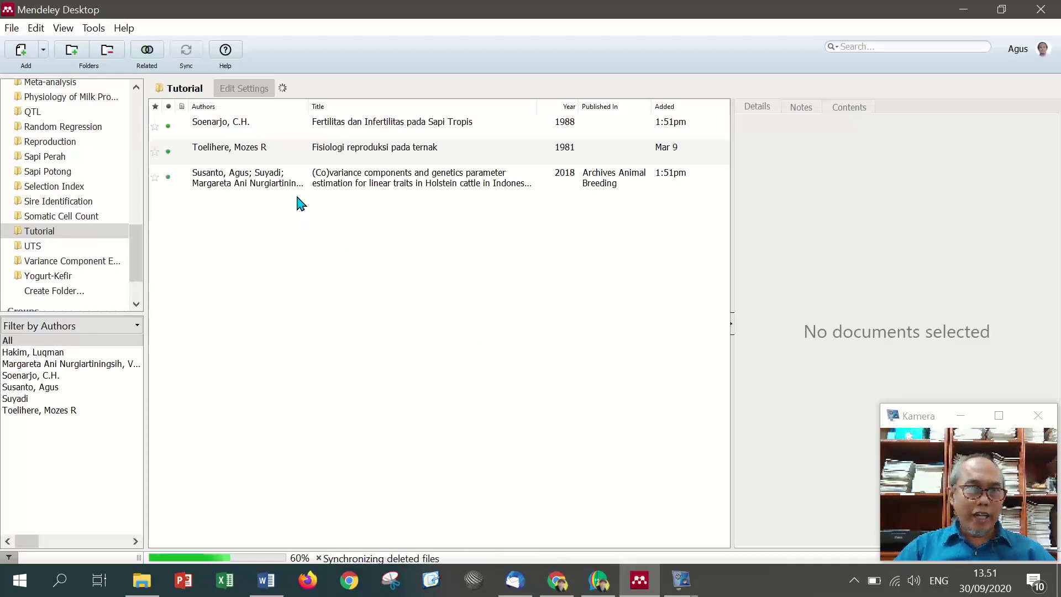
pyautogui.click(247, 180)
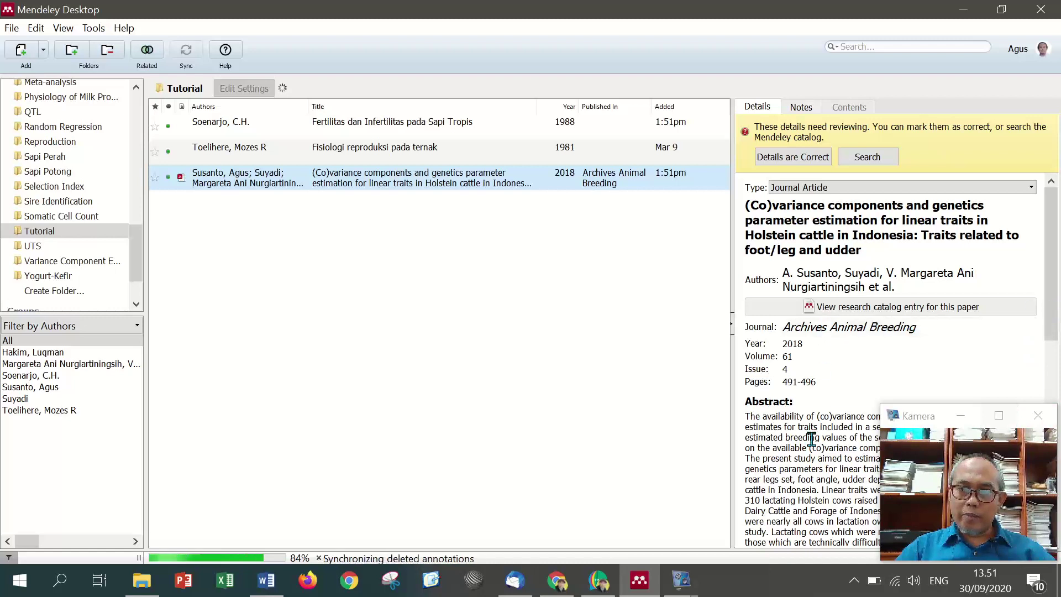
pyautogui.scroll(-10, 1055, 274)
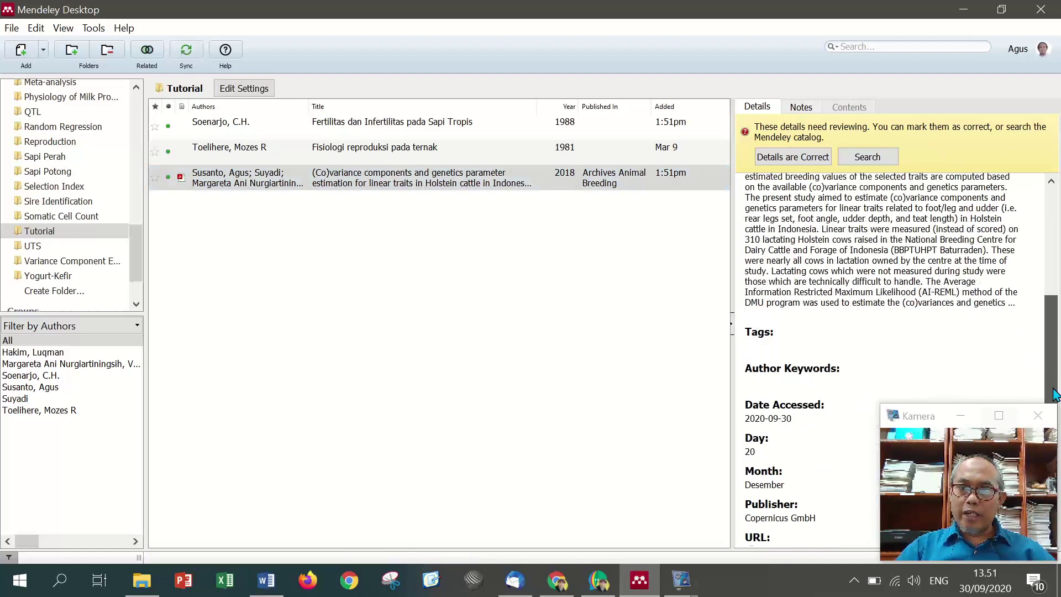
# - Open the (Co)variance components article's attached PDF and review its document details
pyautogui.click(173, 184)
pyautogui.doubleClick(237, 183)
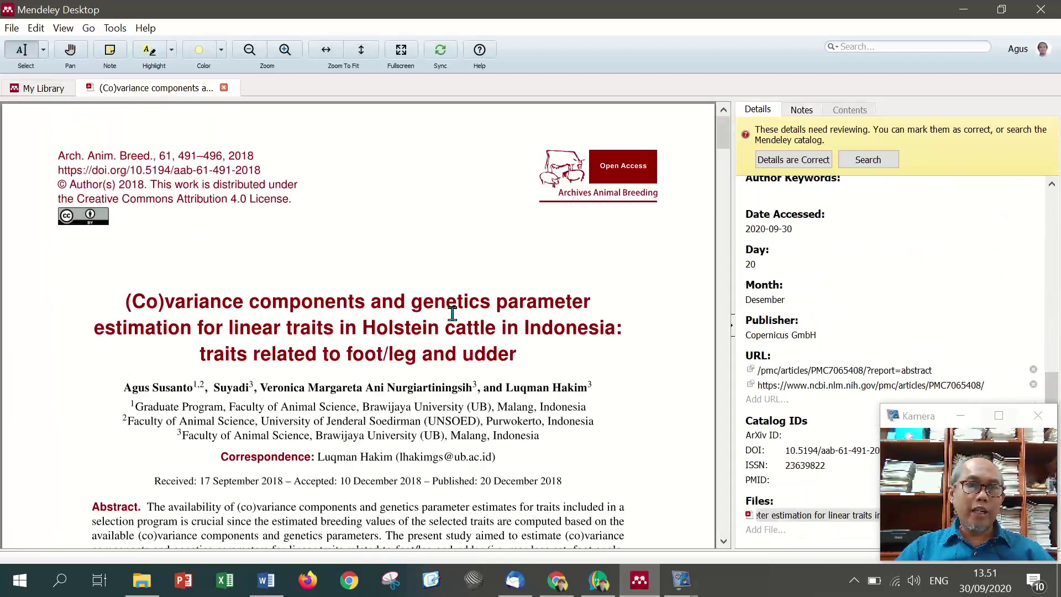
pyautogui.moveTo(1048, 387); pyautogui.dragTo(1058, 341)
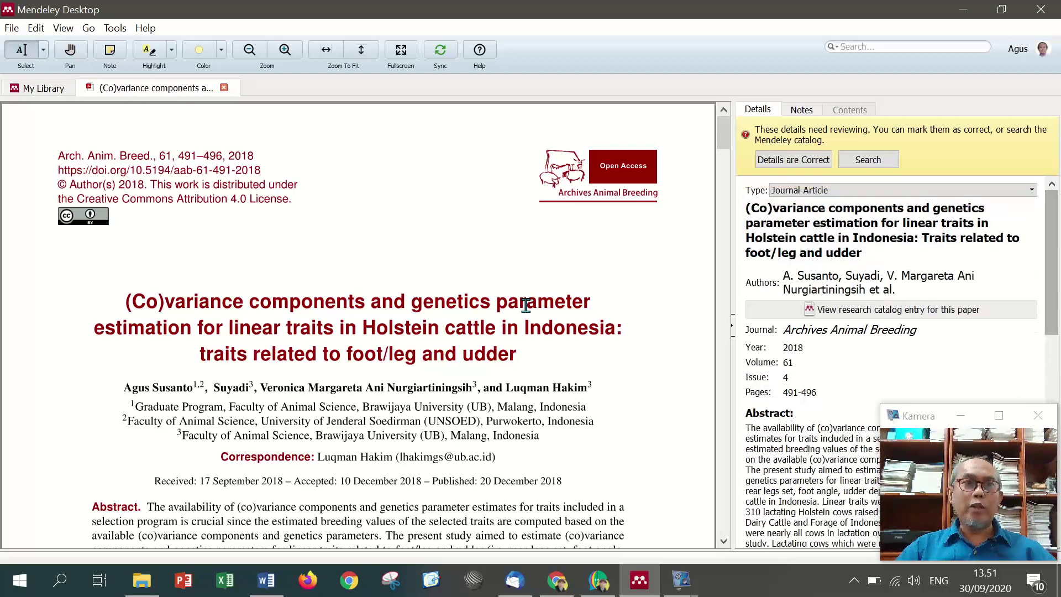
# - Switch to Word, strike through the first list item about web browser import, and select the item "Meng-import file PDF"
pyautogui.click(281, 589)
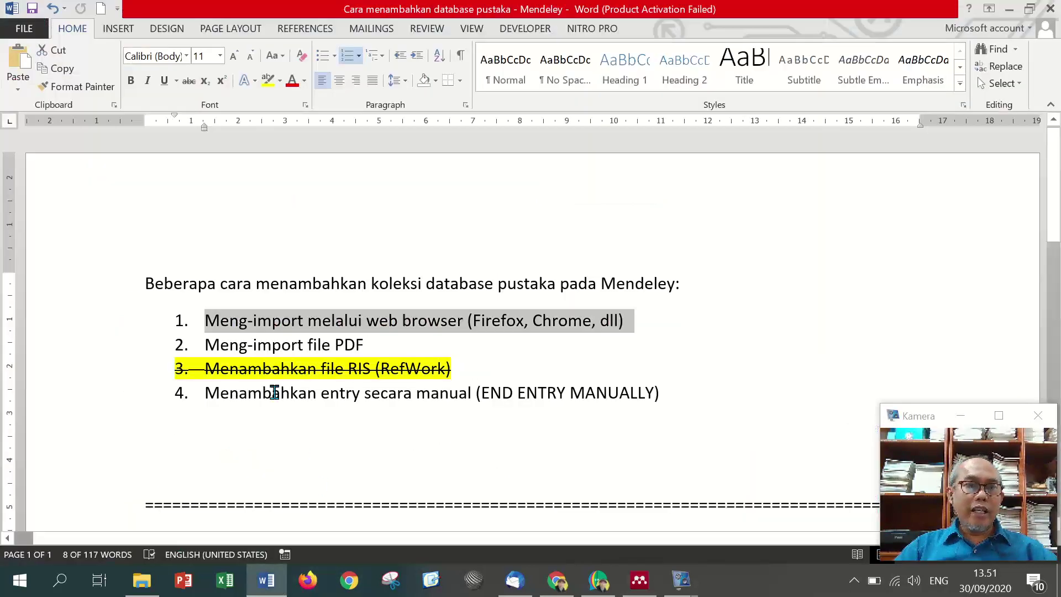
pyautogui.click(189, 81)
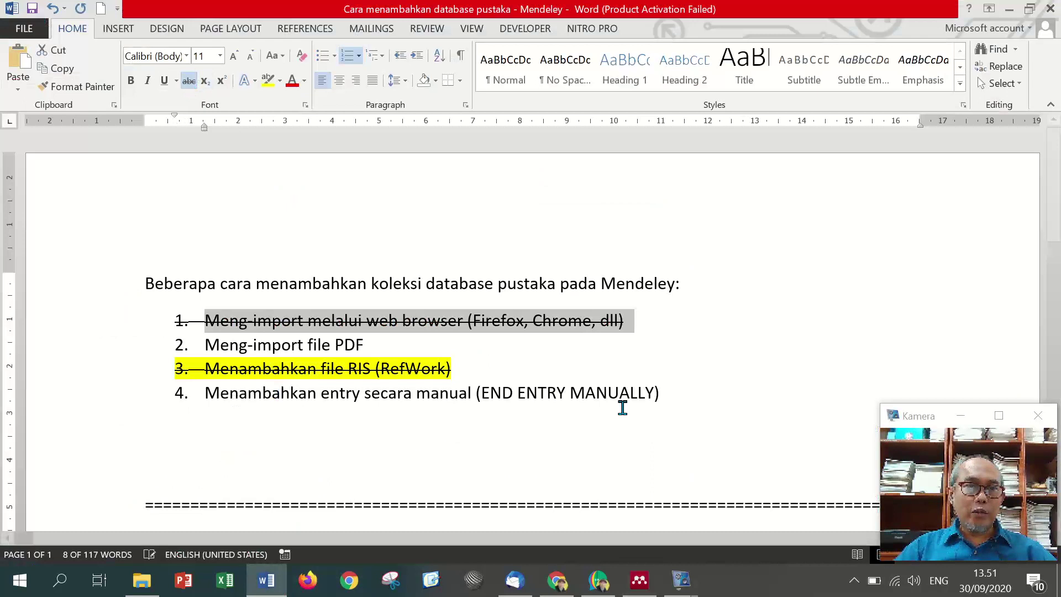
pyautogui.click(403, 348)
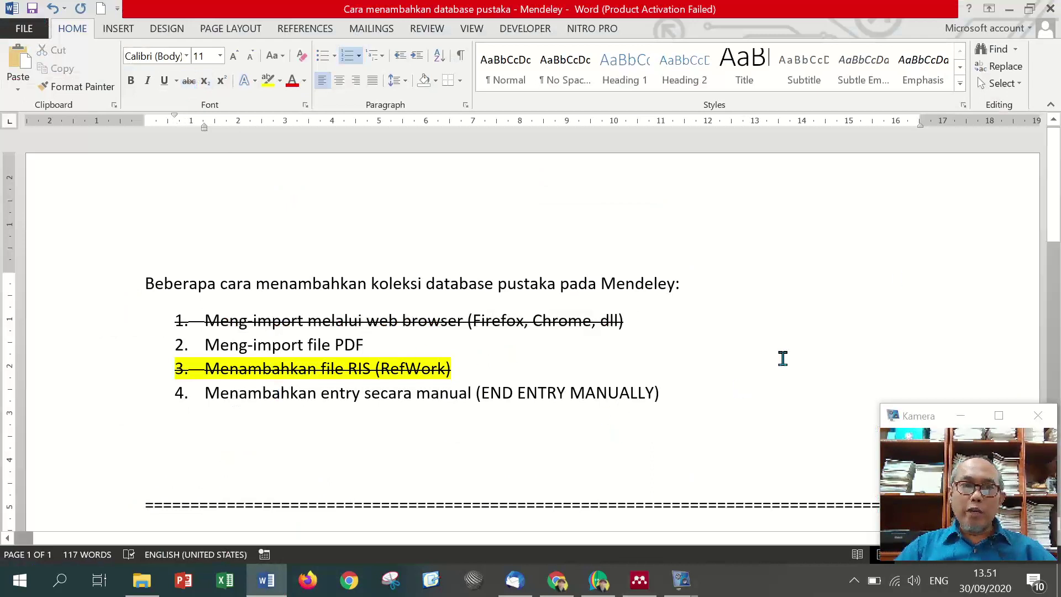
pyautogui.tripleClick(330, 349)
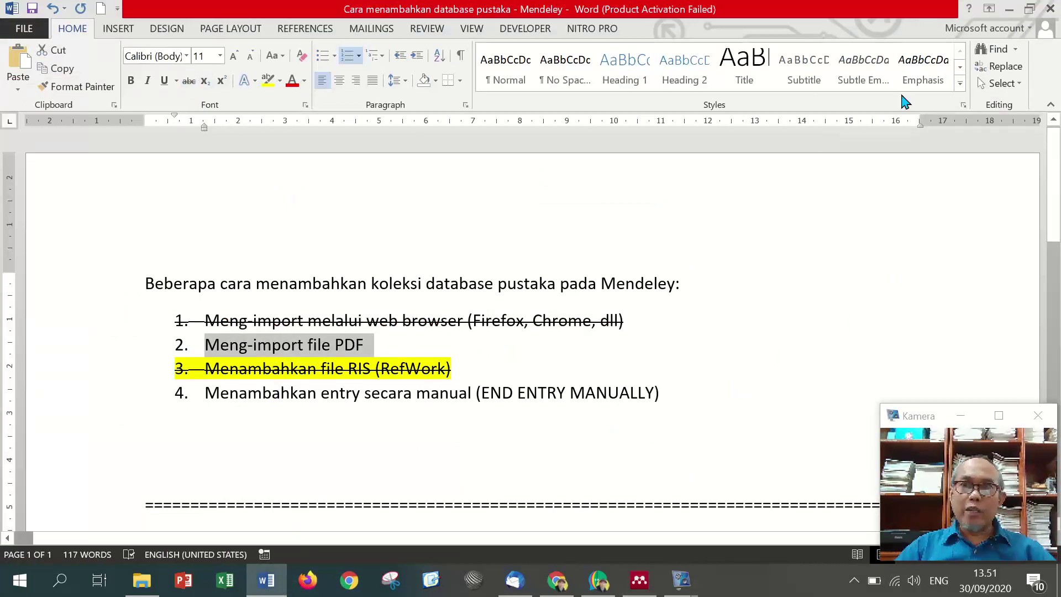
pyautogui.click(1009, 11)
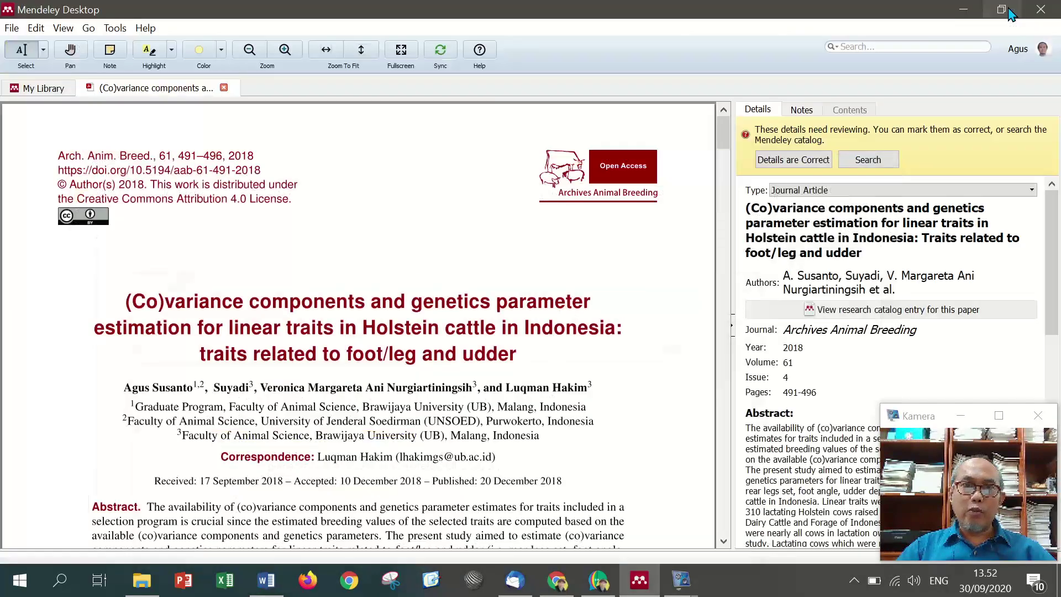
# - Return to Mendeley's My Library, and in File Explorer open the 20200824 BCS folder under Literatures on the G: drive
pyautogui.click(40, 91)
pyautogui.click(142, 579)
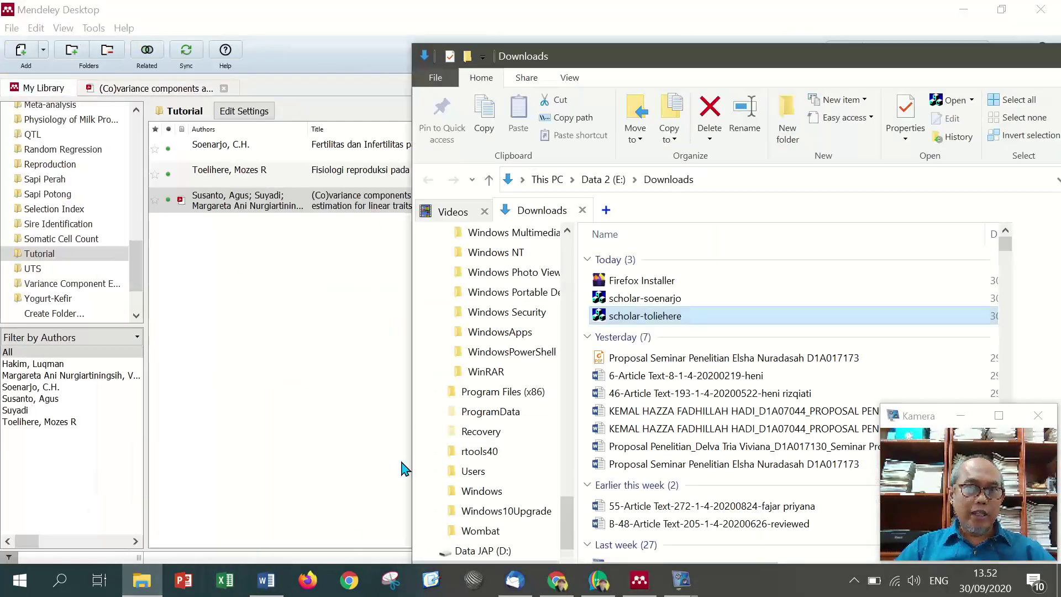
pyautogui.scroll(5, 553, 508)
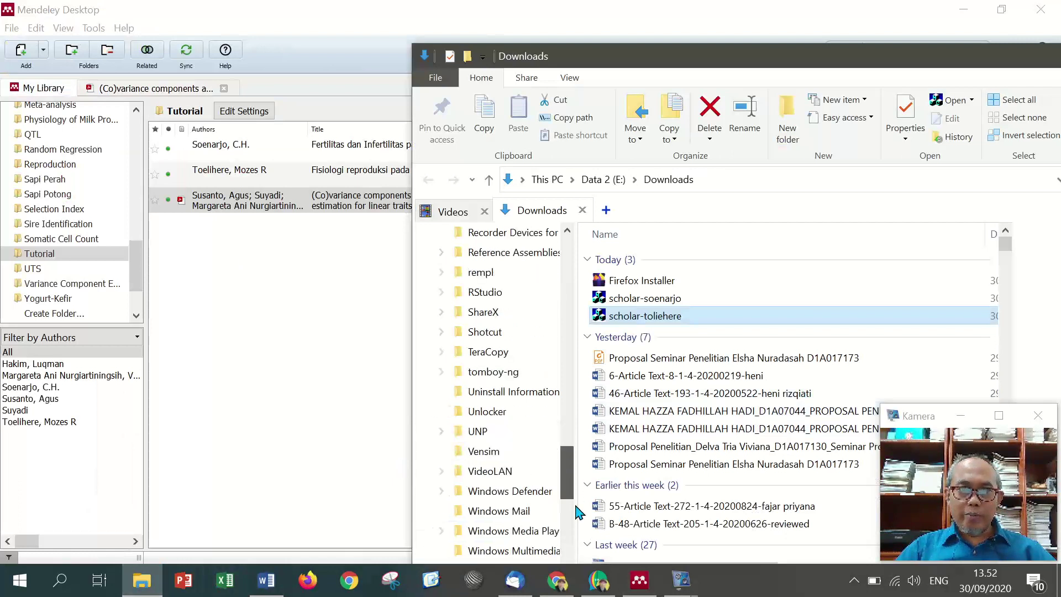
pyautogui.scroll(-5, 575, 508)
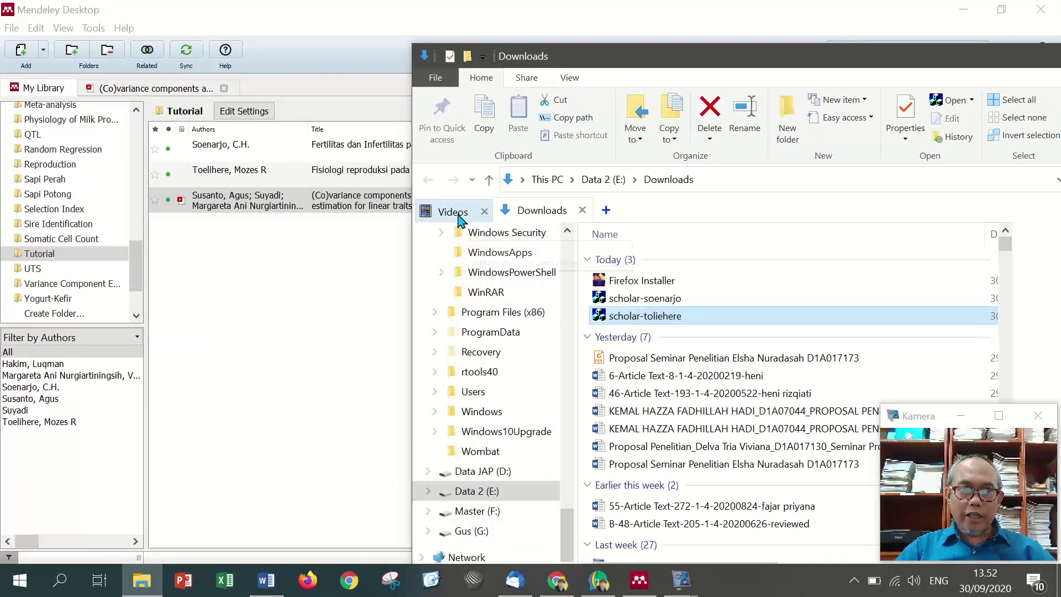
pyautogui.click(428, 532)
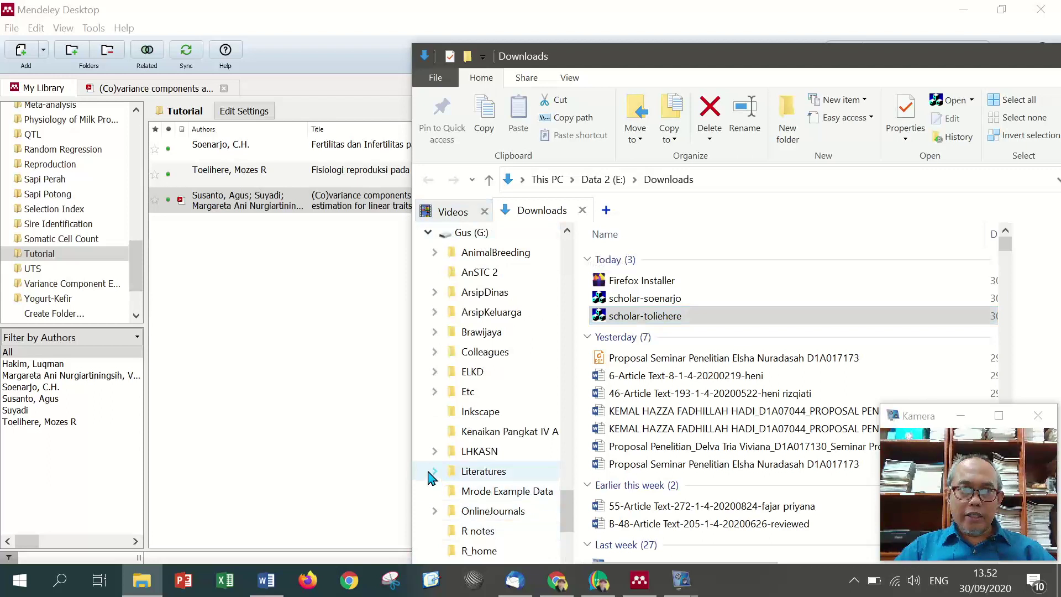
pyautogui.click(432, 474)
pyautogui.click(499, 490)
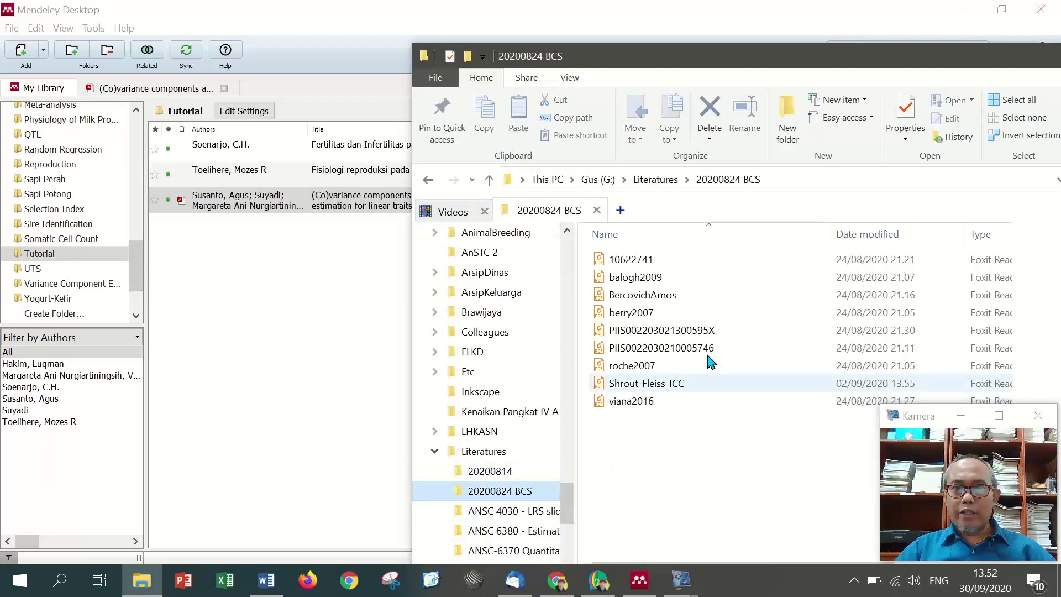
# - Add the BercovichAmos PDF from File Explorer directly to Mendeley's Tutorial document list
pyautogui.doubleClick(670, 297)
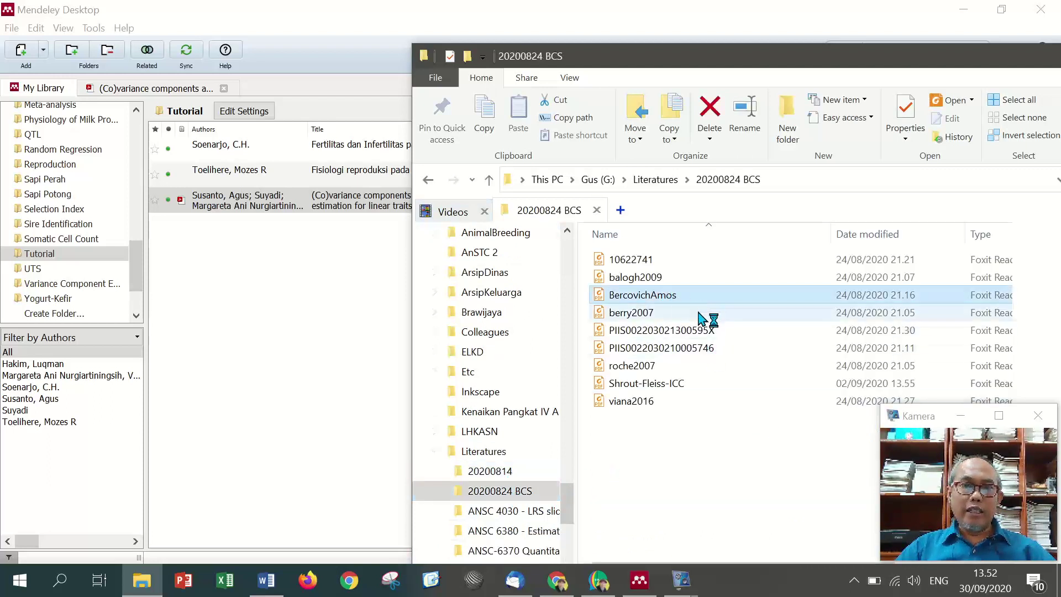
pyautogui.moveTo(703, 60); pyautogui.dragTo(826, 40)
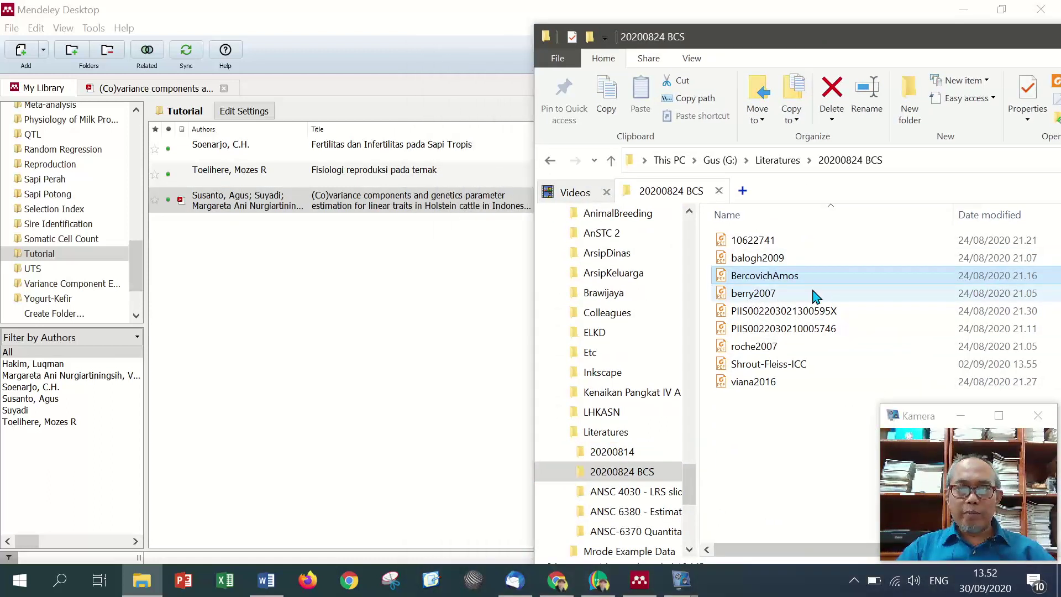
pyautogui.moveTo(800, 279); pyautogui.dragTo(325, 345)
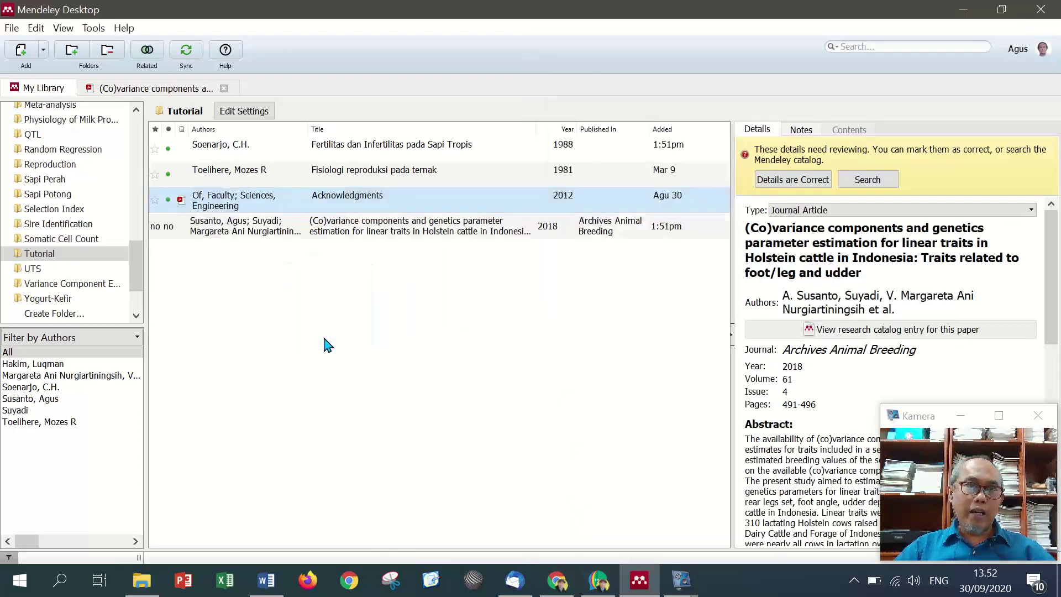
# - Select the PDFs from BercovichAmos through viana2016 in File Explorer and return to Mendeley
pyautogui.click(153, 584)
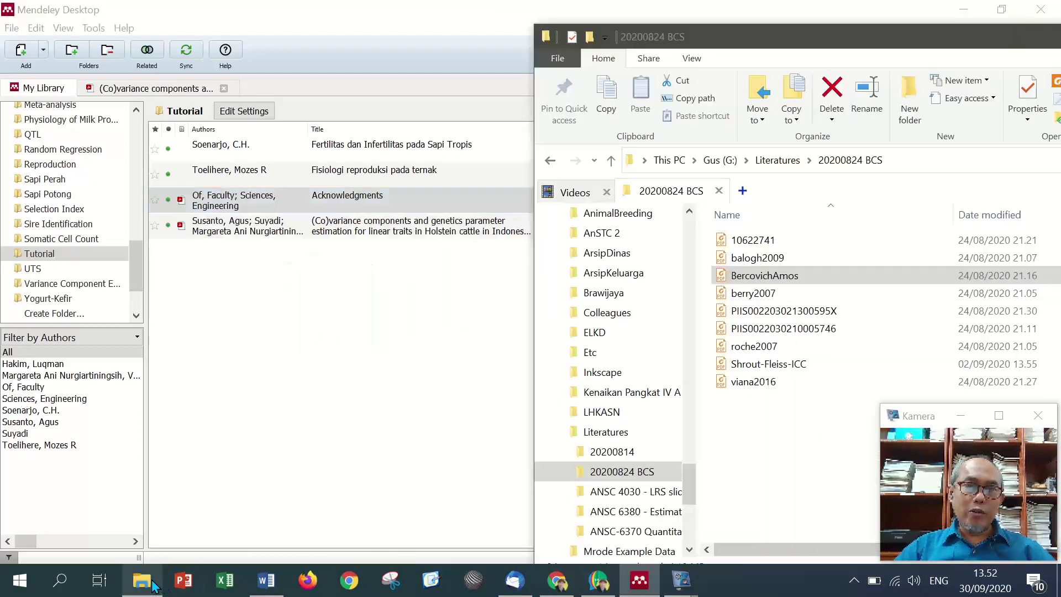
pyautogui.keyDown('shift'); pyautogui.click(772, 381); pyautogui.keyUp('shift')
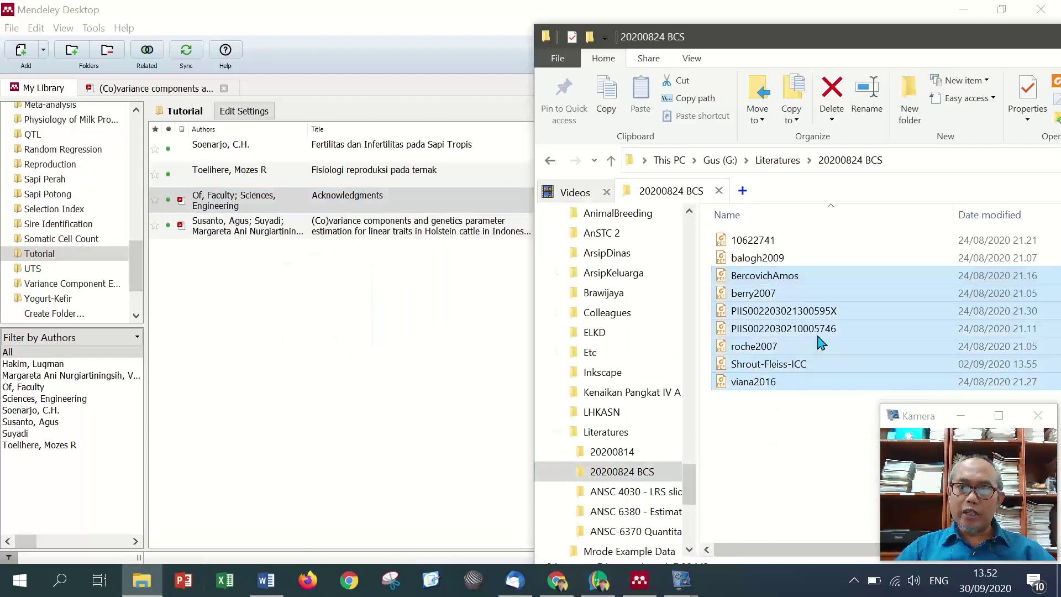
pyautogui.click(433, 367)
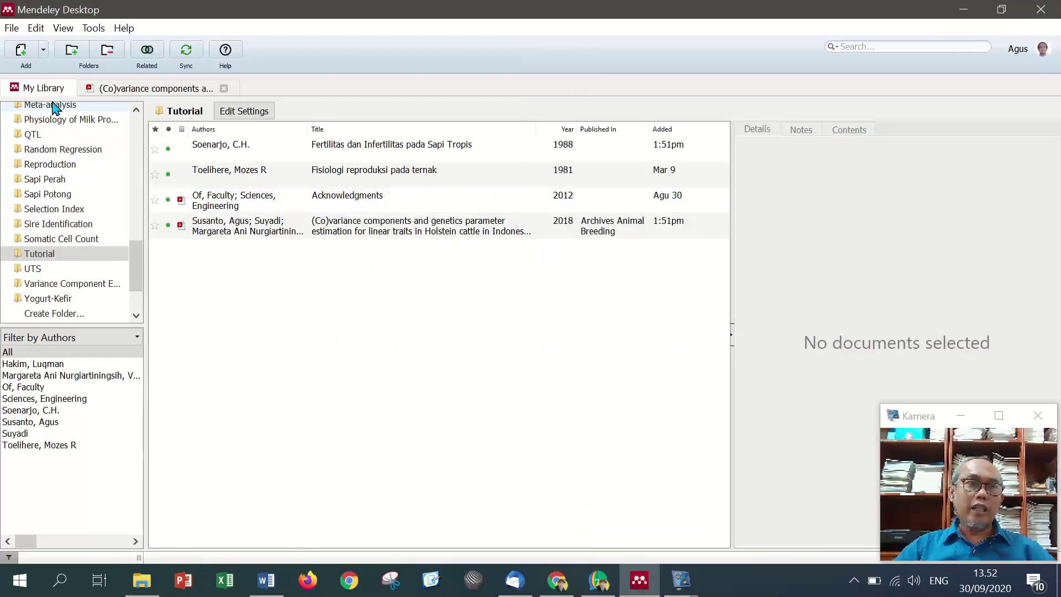
# - Start a folder import in Mendeley, choose the 20200824 BCS folder under Literatures, and cancel the import
pyautogui.click(43, 51)
pyautogui.click(55, 86)
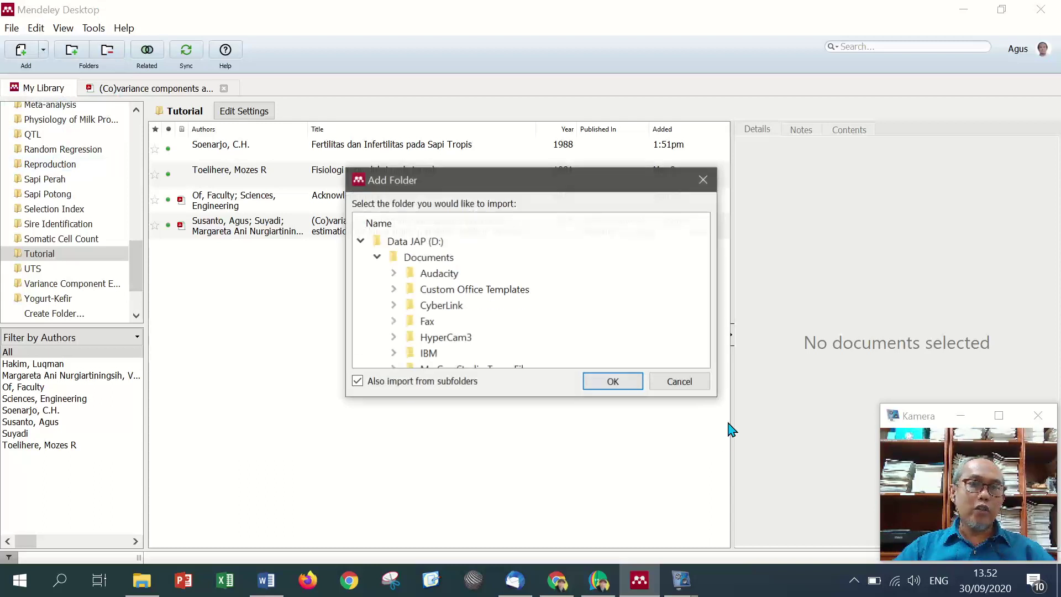
pyautogui.moveTo(703, 238); pyautogui.dragTo(704, 327)
pyautogui.doubleClick(407, 343)
pyautogui.scroll(-3, 504, 303)
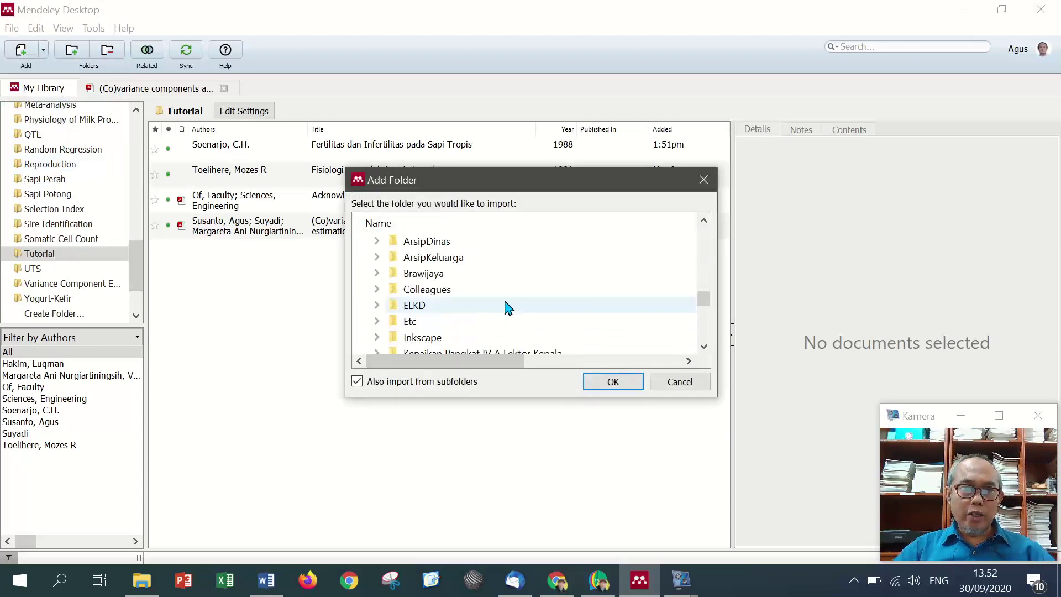
pyautogui.scroll(-5, 504, 303)
pyautogui.scroll(6, 497, 301)
pyautogui.scroll(3, 497, 301)
pyautogui.scroll(-6, 495, 302)
pyautogui.scroll(3, 496, 301)
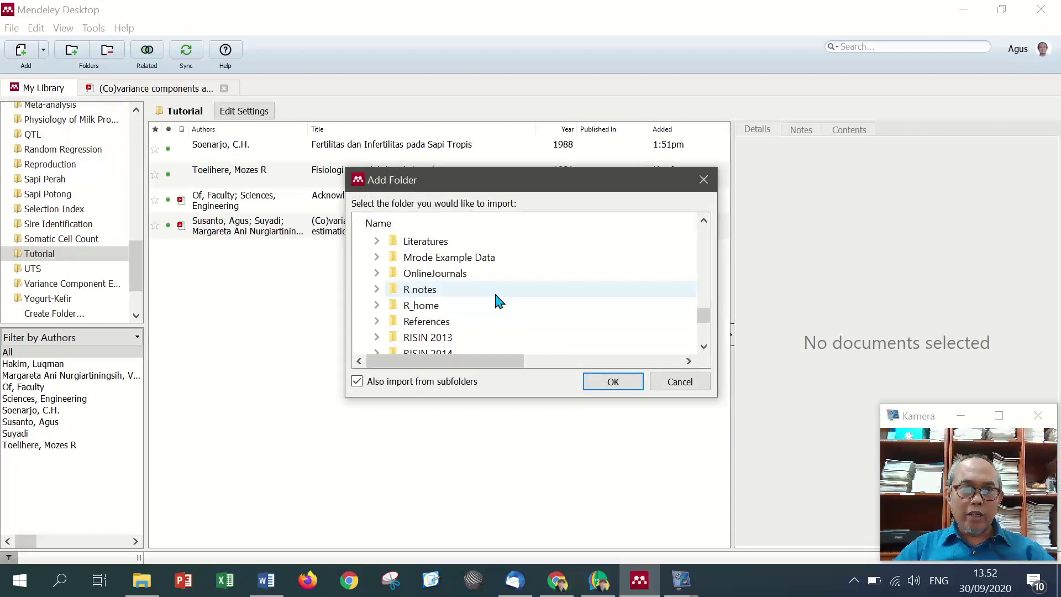
pyautogui.click(385, 336)
pyautogui.scroll(-2, 530, 303)
pyautogui.click(457, 274)
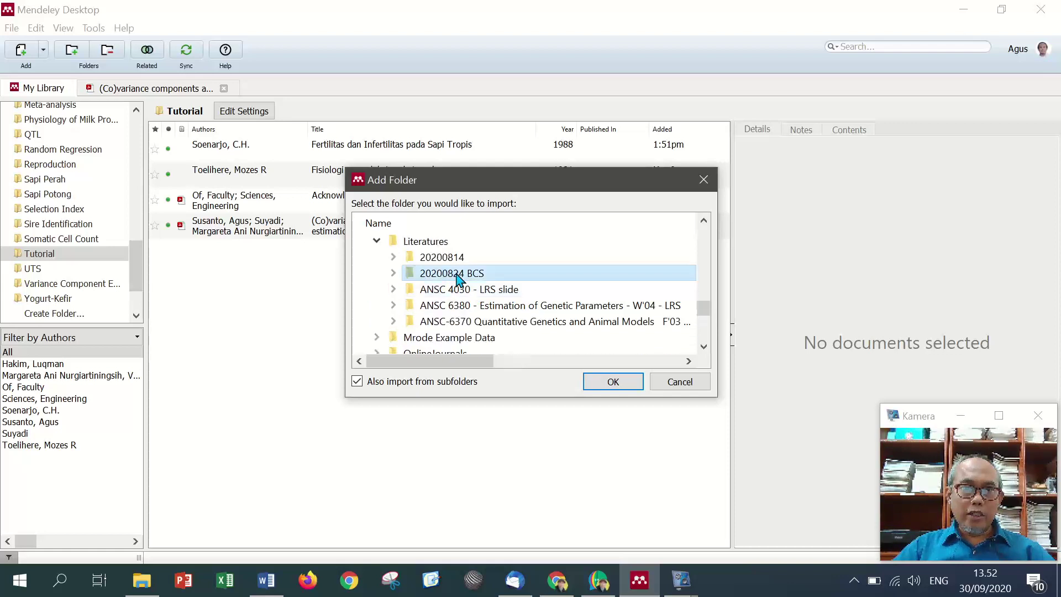
pyautogui.click(690, 383)
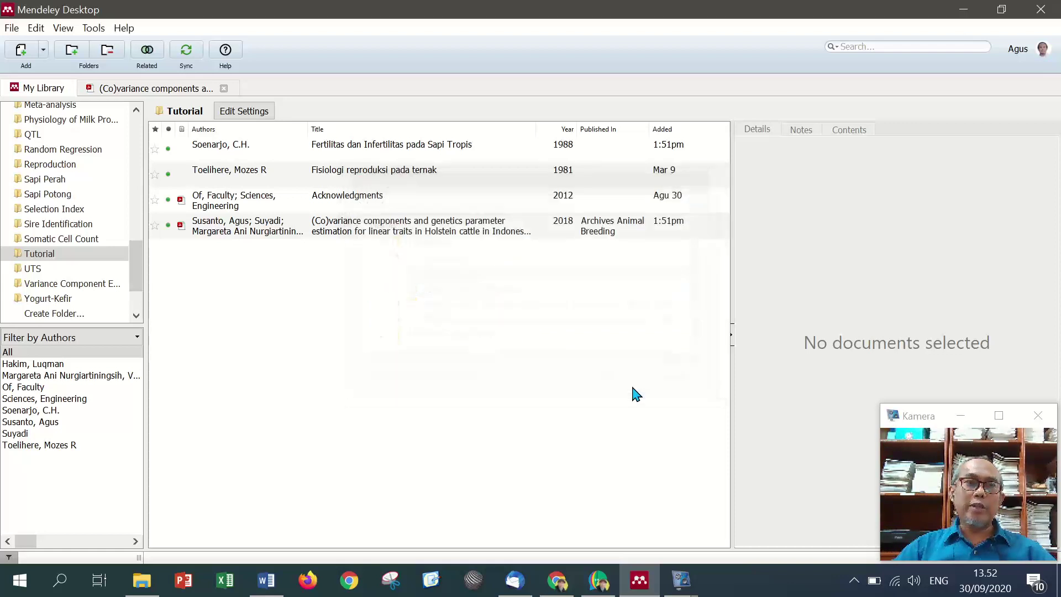
# - Switch to Word, strike through the item "Meng-import file PDF", select the manual entry item, and minimize Word
pyautogui.click(266, 580)
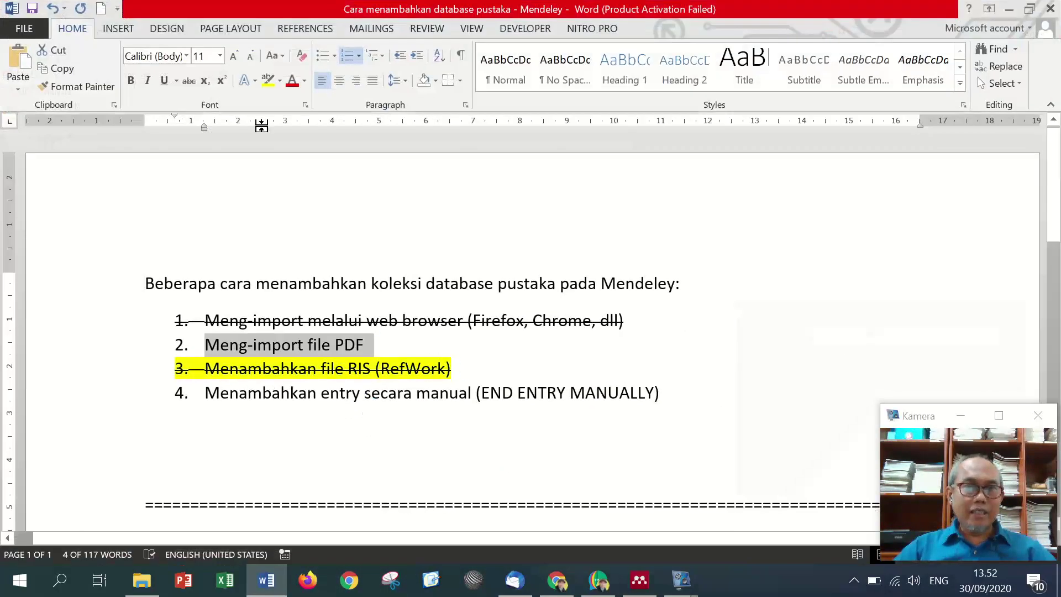
pyautogui.moveTo(704, 399); pyautogui.dragTo(150, 381)
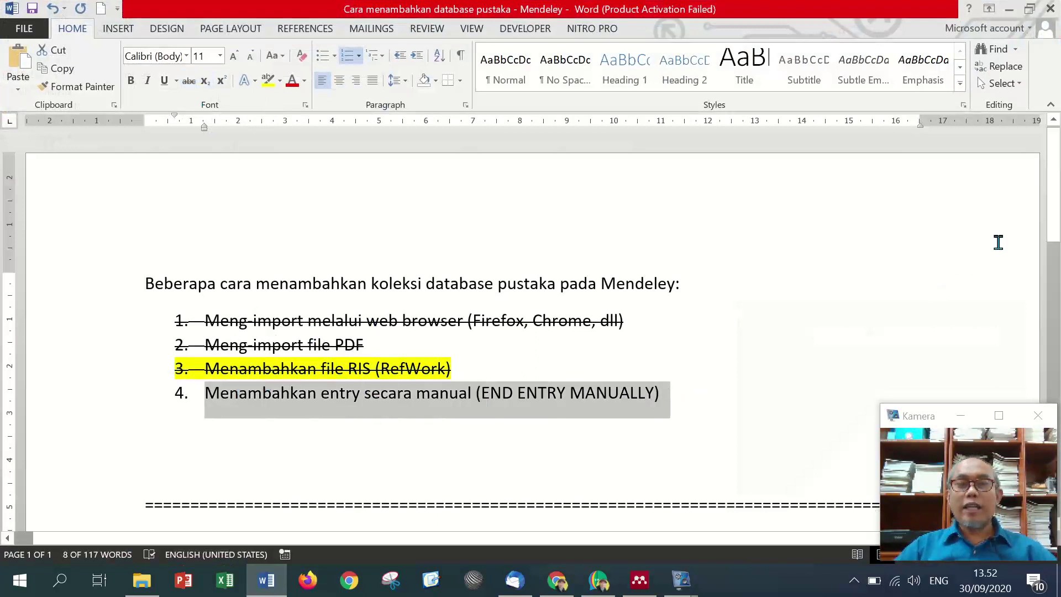
pyautogui.click(1010, 14)
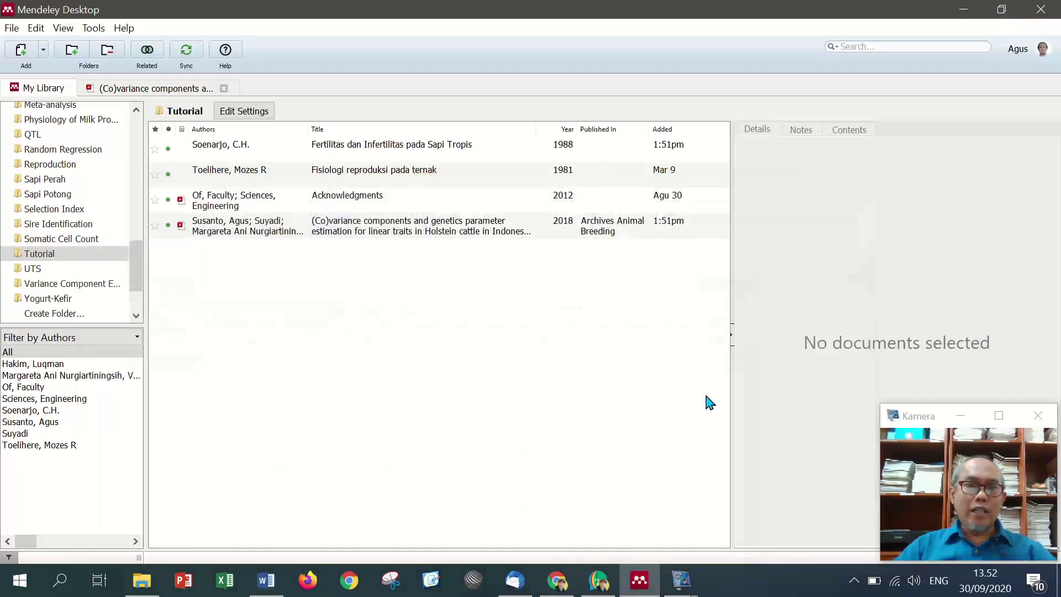
# - Start a manual entry in Mendeley, set its type to Book, and cancel the new document
pyautogui.click(44, 50)
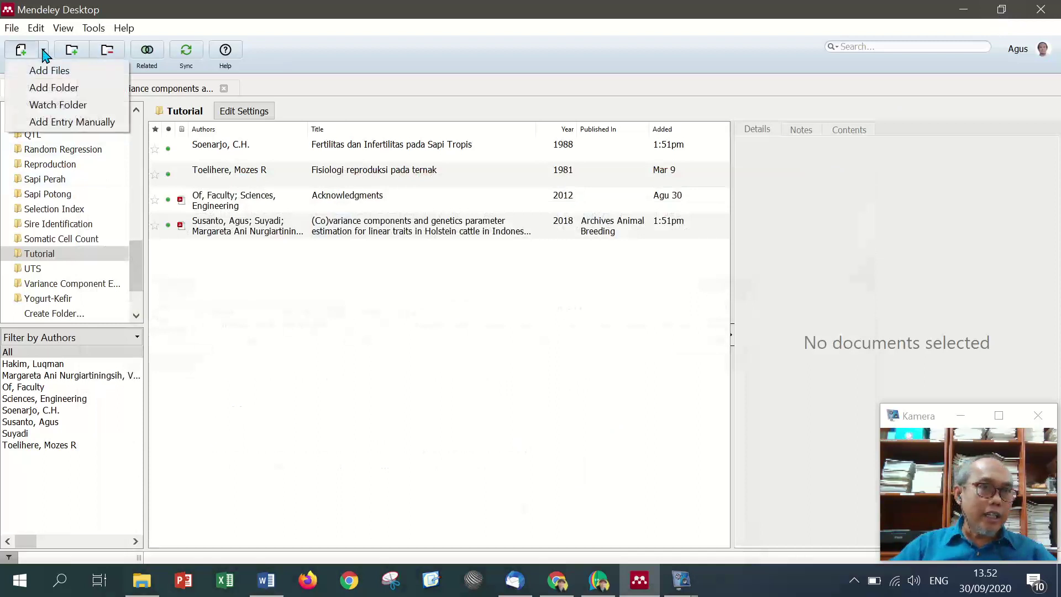
pyautogui.click(47, 124)
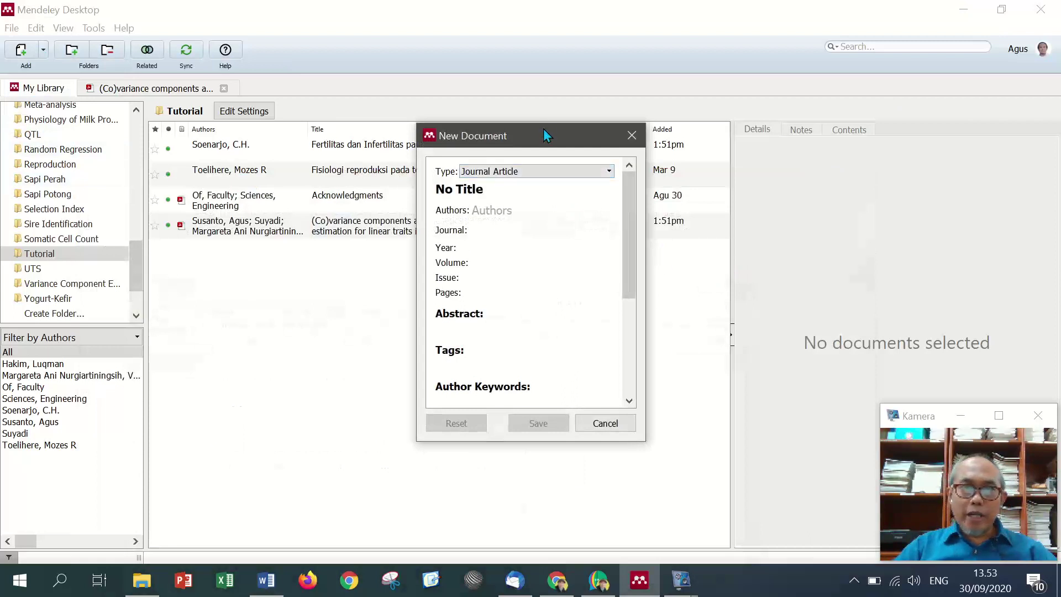
pyautogui.moveTo(542, 134); pyautogui.dragTo(724, 111)
pyautogui.click(792, 148)
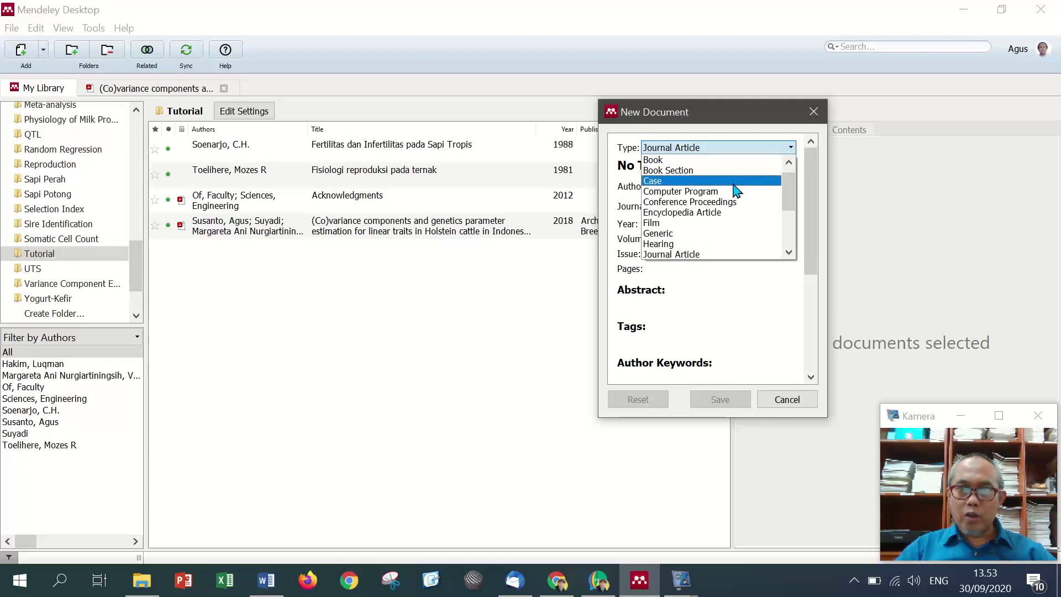
pyautogui.moveTo(789, 199); pyautogui.dragTo(792, 166)
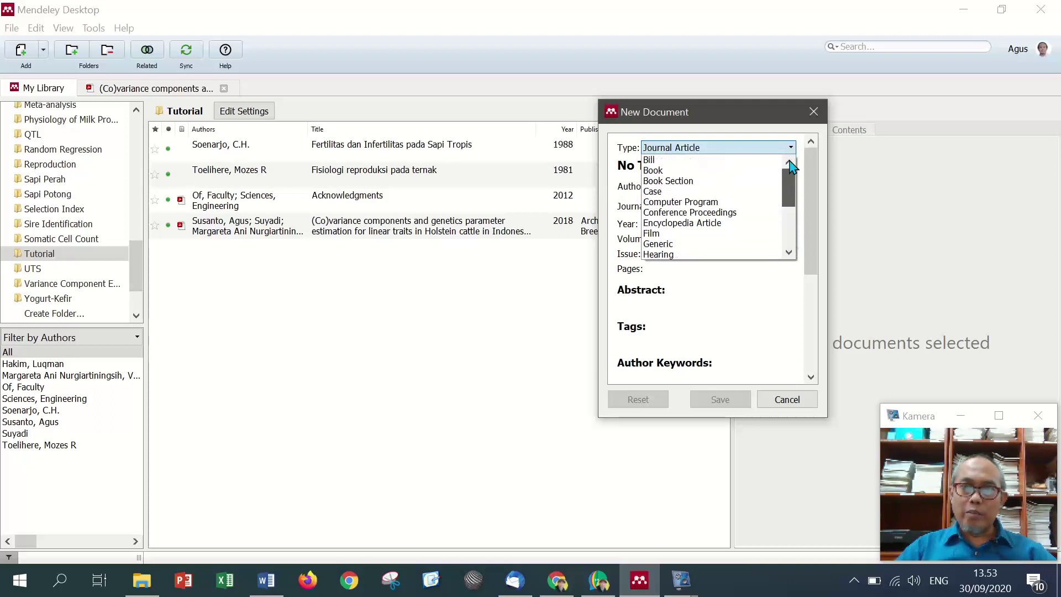
pyautogui.click(715, 169)
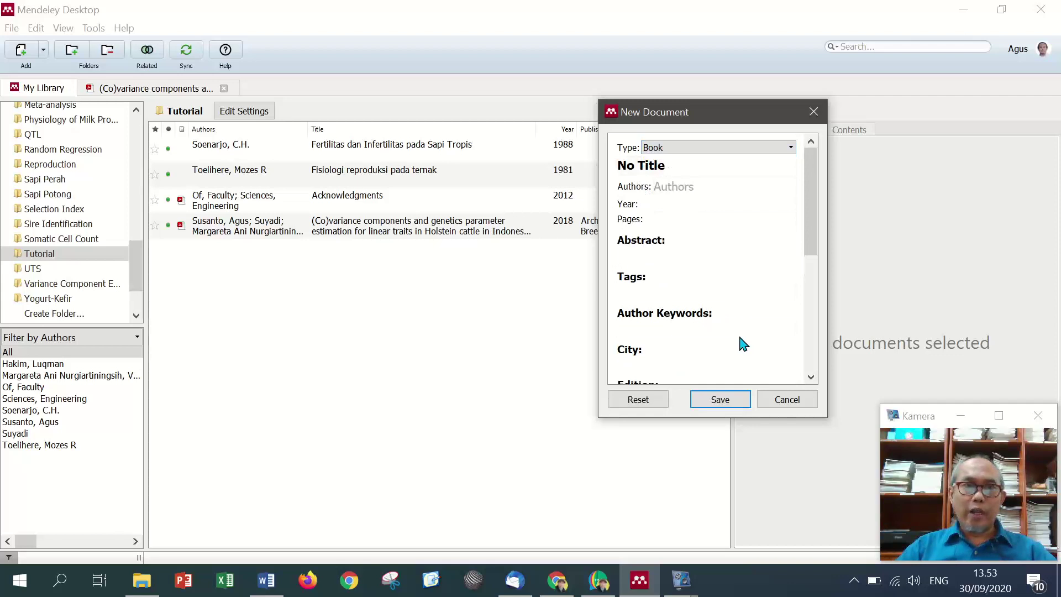
pyautogui.click(273, 172)
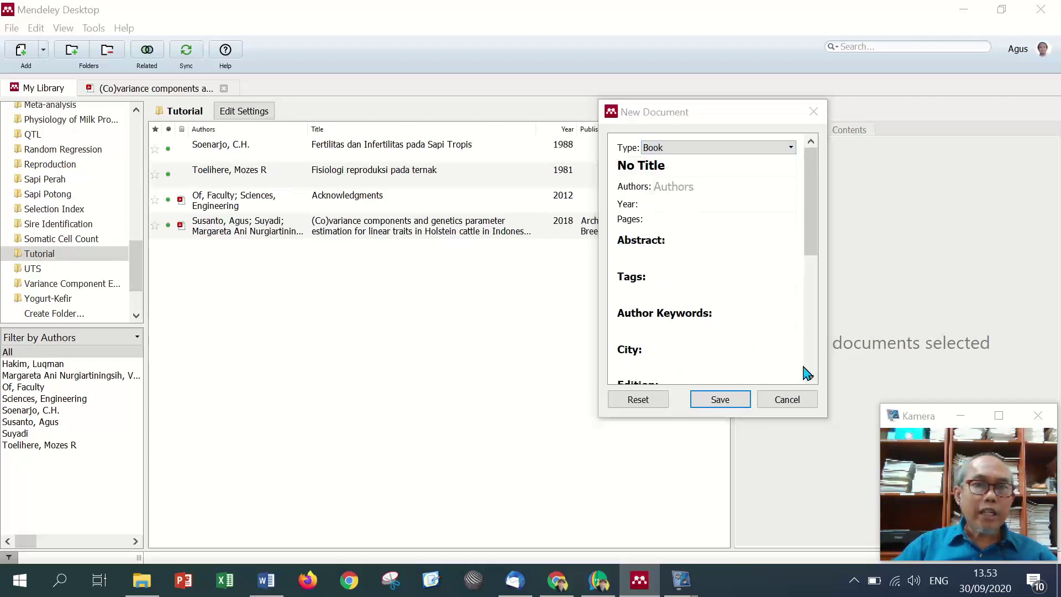
pyautogui.click(787, 399)
# - Delete the document "Fisiologi reproduksi pada ternak" from the Tutorial list
pyautogui.click(246, 172)
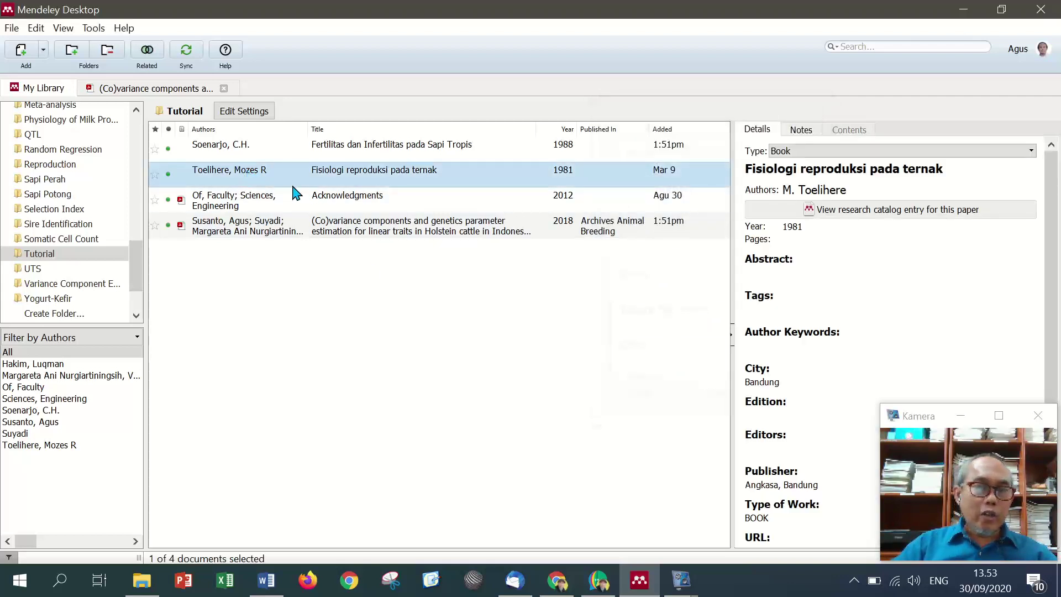
pyautogui.rightClick(251, 179)
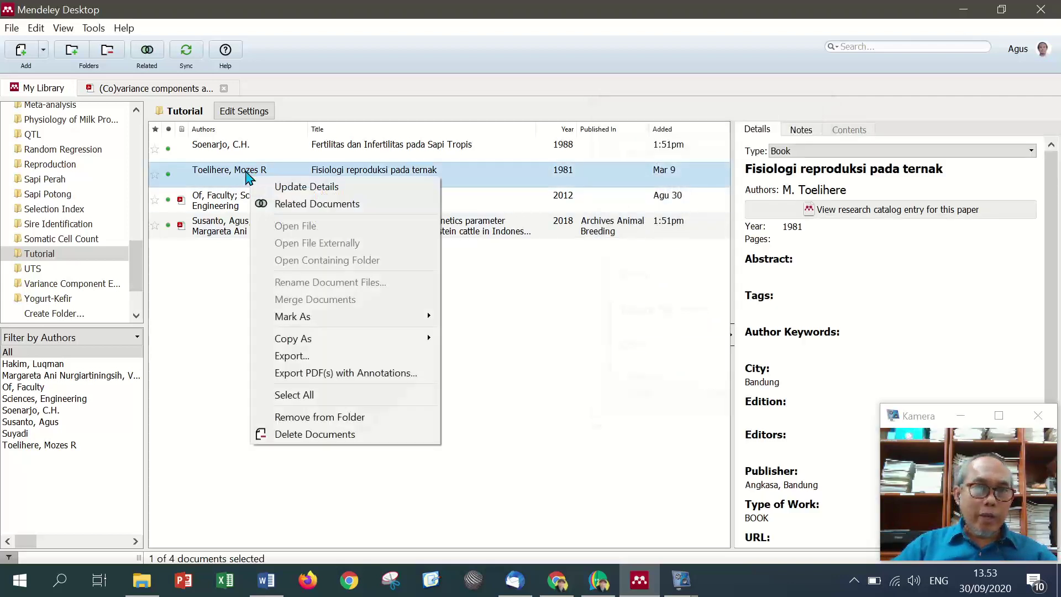
pyautogui.click(357, 437)
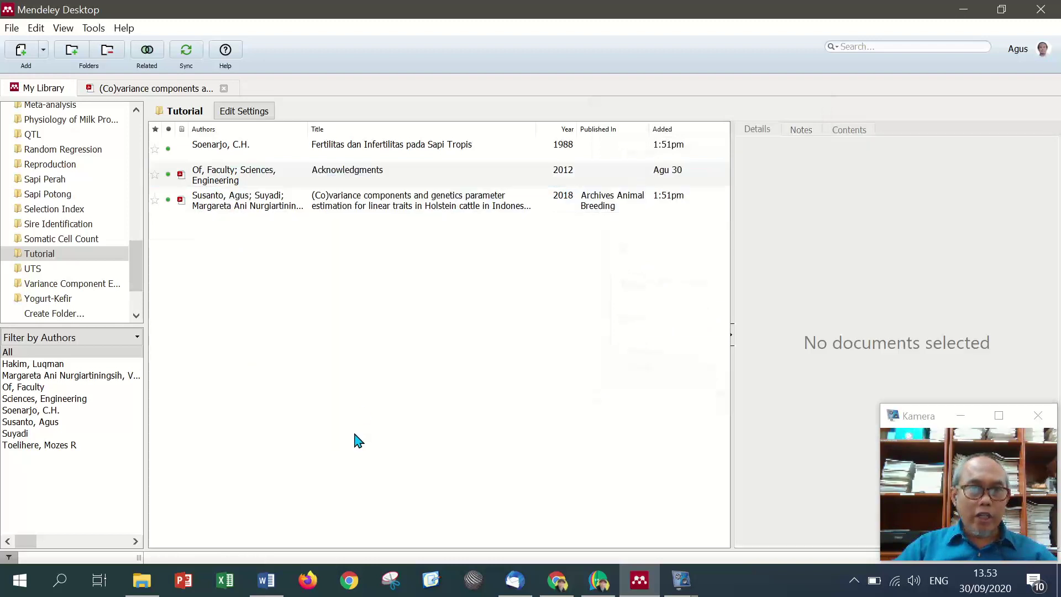
# - Start a manual entry, copy the second DAFTAR PUSTAKA reference from Word, and paste it into the new document's Abstract
pyautogui.click(42, 49)
pyautogui.click(72, 122)
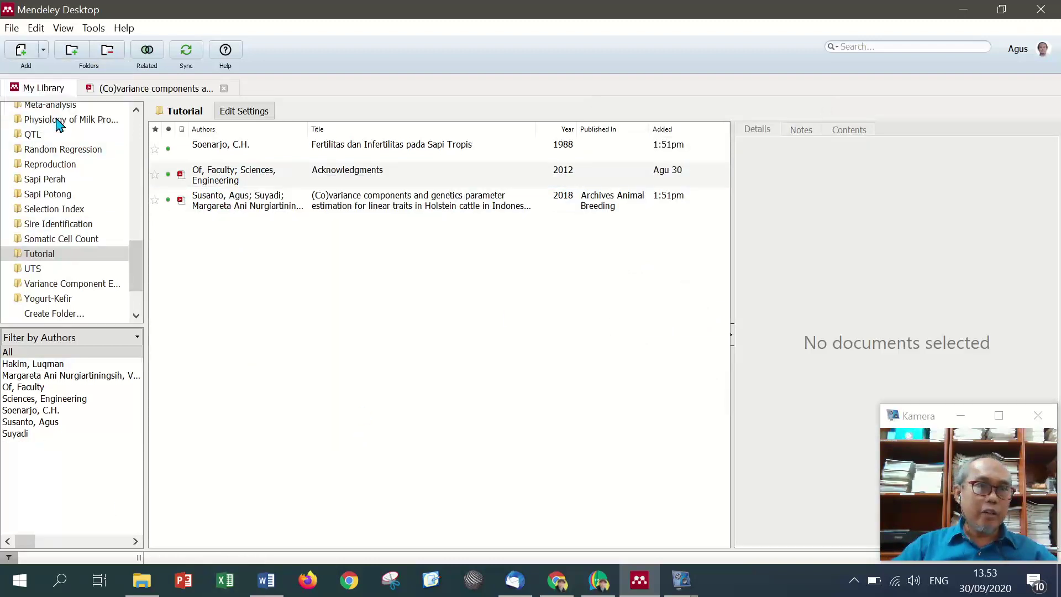
pyautogui.click(266, 580)
pyautogui.scroll(-5, 457, 431)
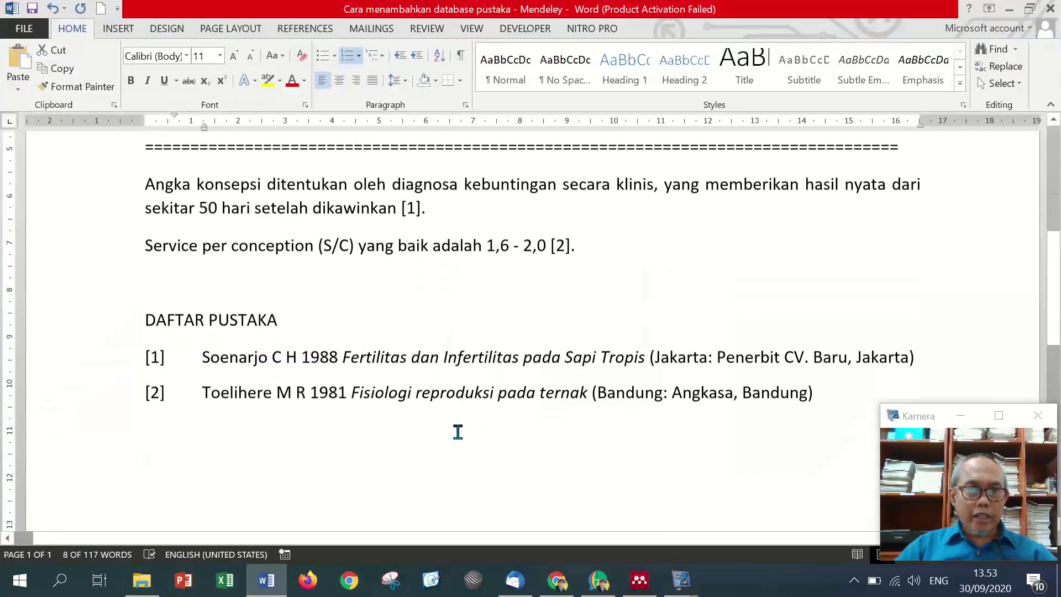
pyautogui.moveTo(200, 397); pyautogui.dragTo(821, 398)
pyautogui.hotkey('ctrl', 'c')
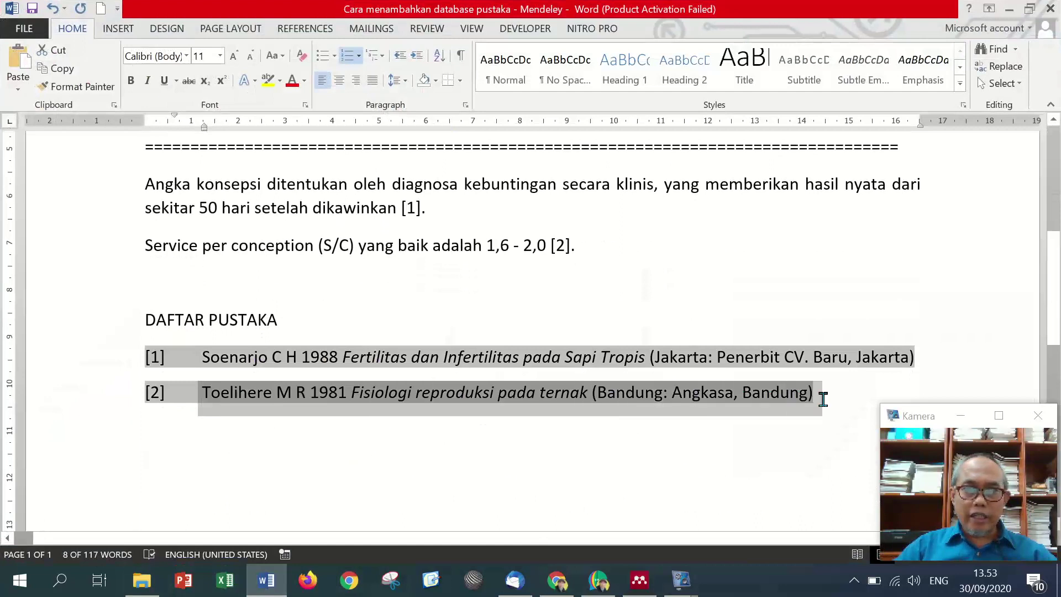
pyautogui.click(639, 580)
pyautogui.click(469, 328)
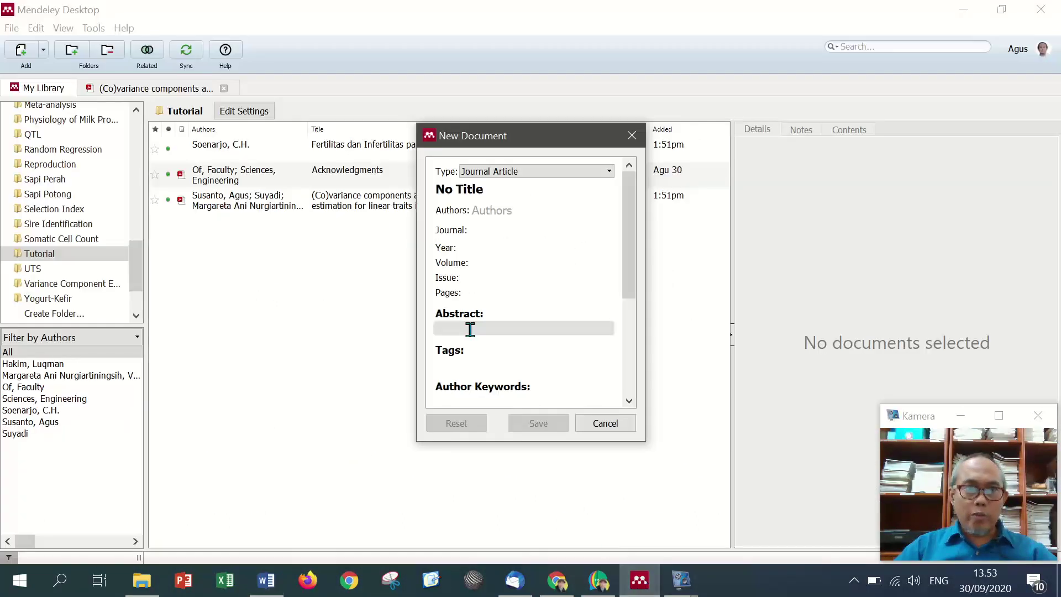
pyautogui.hotkey('ctrl', 'v')
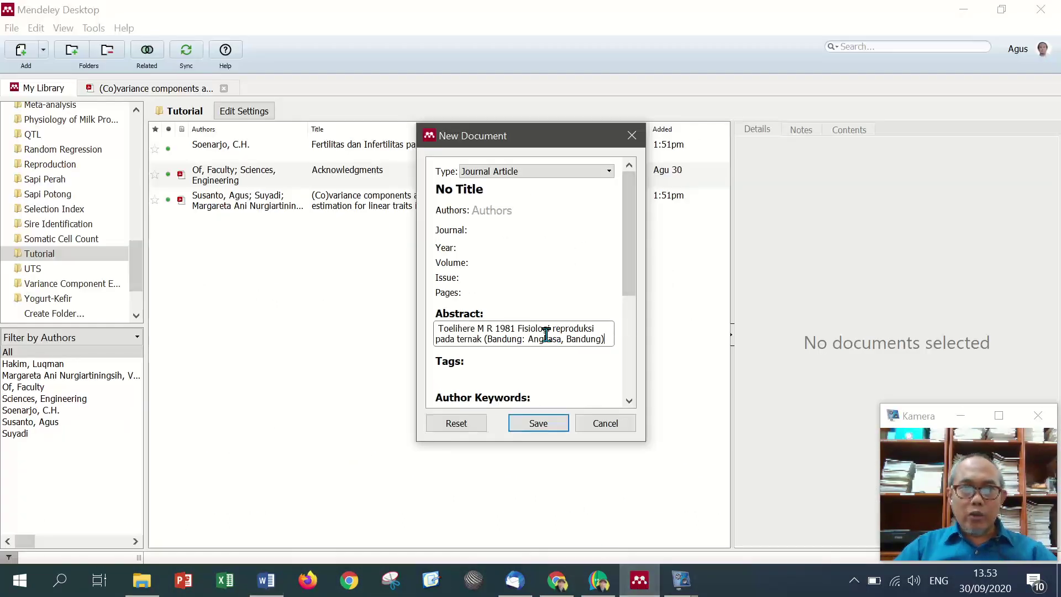
# - Move "Fisiologi reproduksi pada ternak" from the Abstract to the title and set the document type to Book
pyautogui.keyDown('shift'); pyautogui.click(481, 338); pyautogui.keyUp('shift')
pyautogui.hotkey('ctrl', 'x')
pyautogui.click(508, 189)
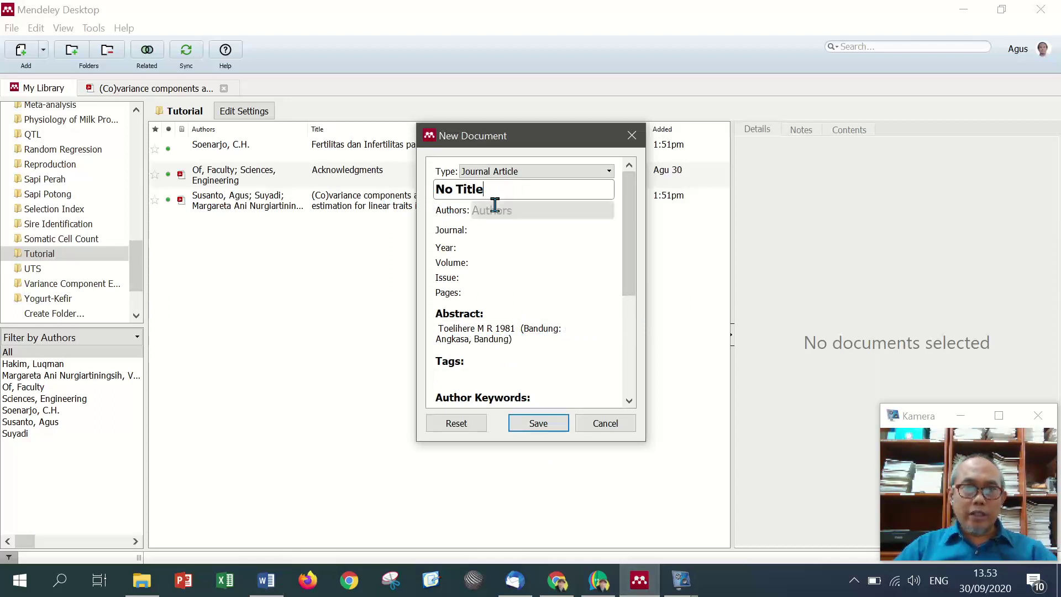
pyautogui.hotkey('ctrl', 'a')
pyautogui.hotkey('ctrl', 'v')
pyautogui.click(575, 176)
pyautogui.click(549, 180)
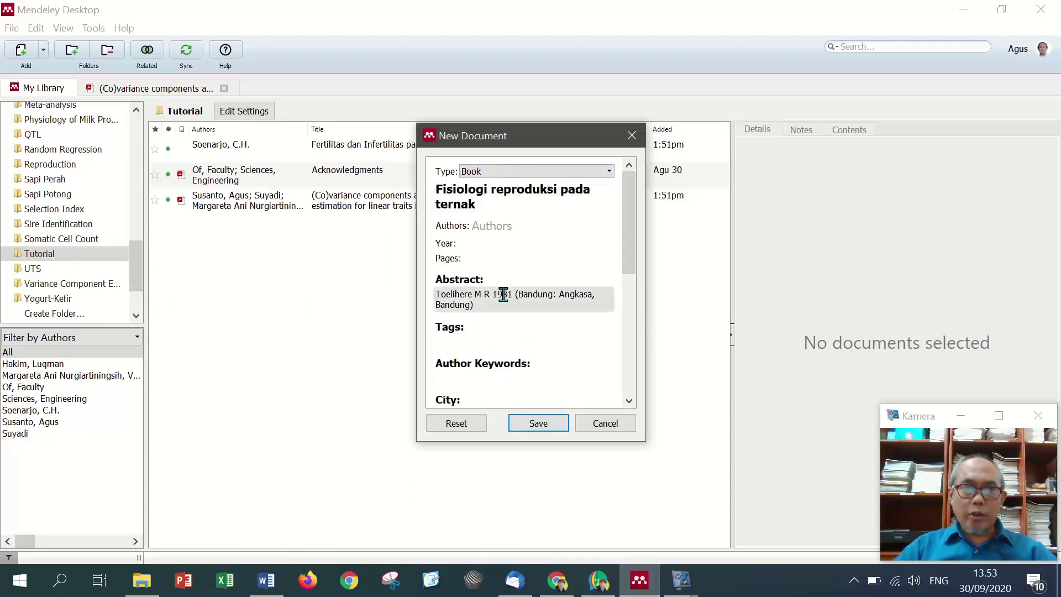
# - Set the book's year to 1981 and fill in its author with the matching suggested name
pyautogui.click(490, 243)
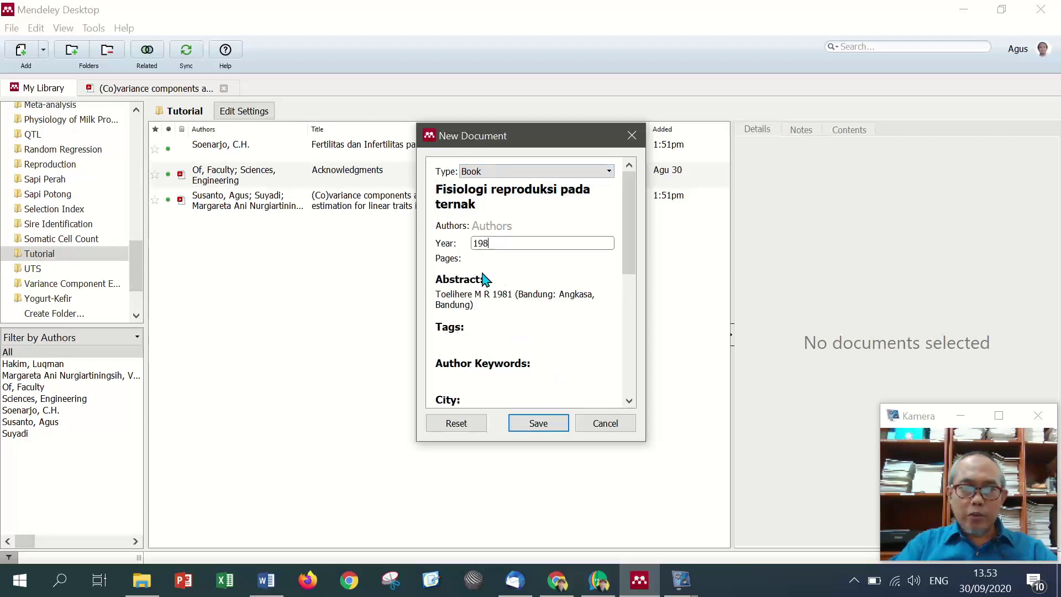
pyautogui.click(520, 225)
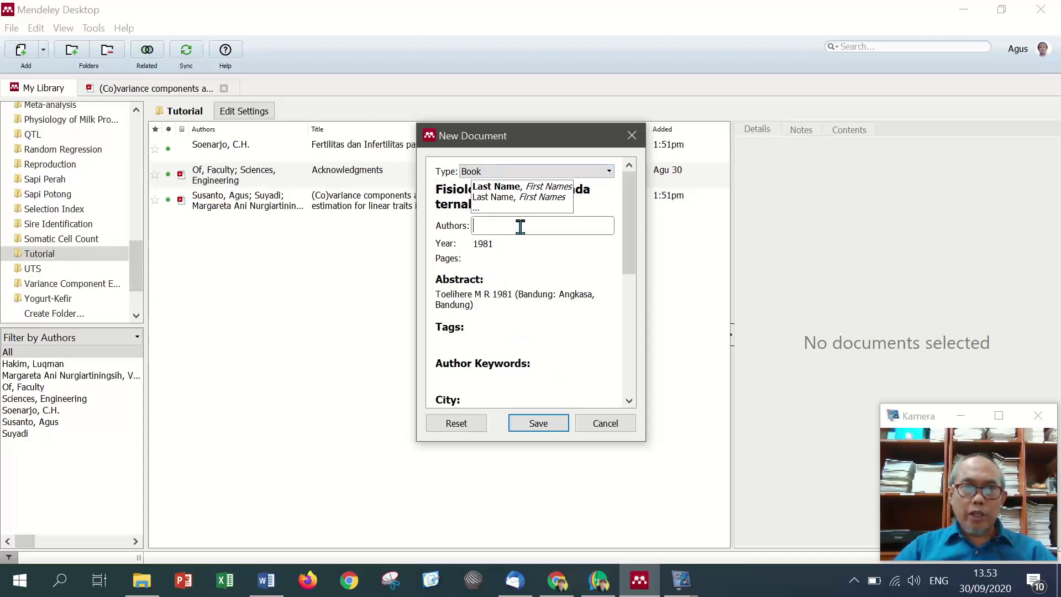
pyautogui.write('Toe')
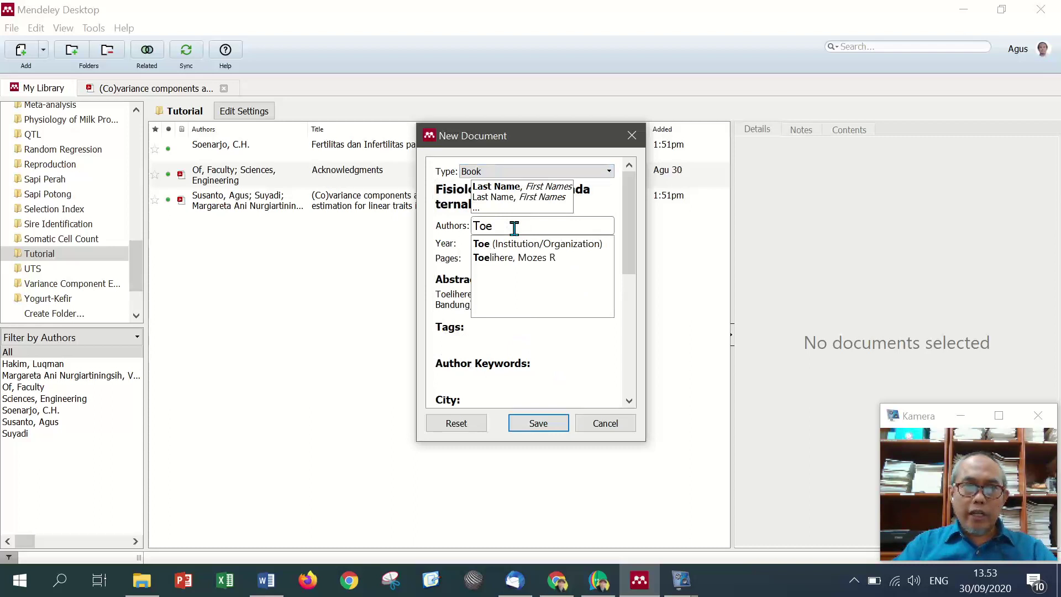
pyautogui.click(535, 258)
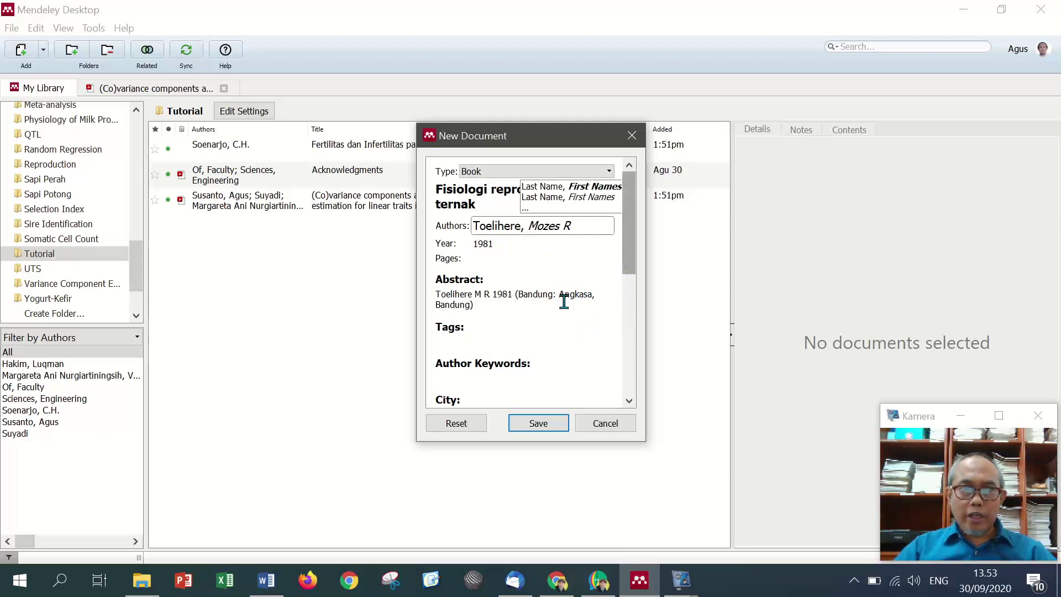
# - Set the book's city to Bandung and its publisher to "Angkasa, Bandung"
pyautogui.scroll(-1, 481, 372)
pyautogui.click(467, 379)
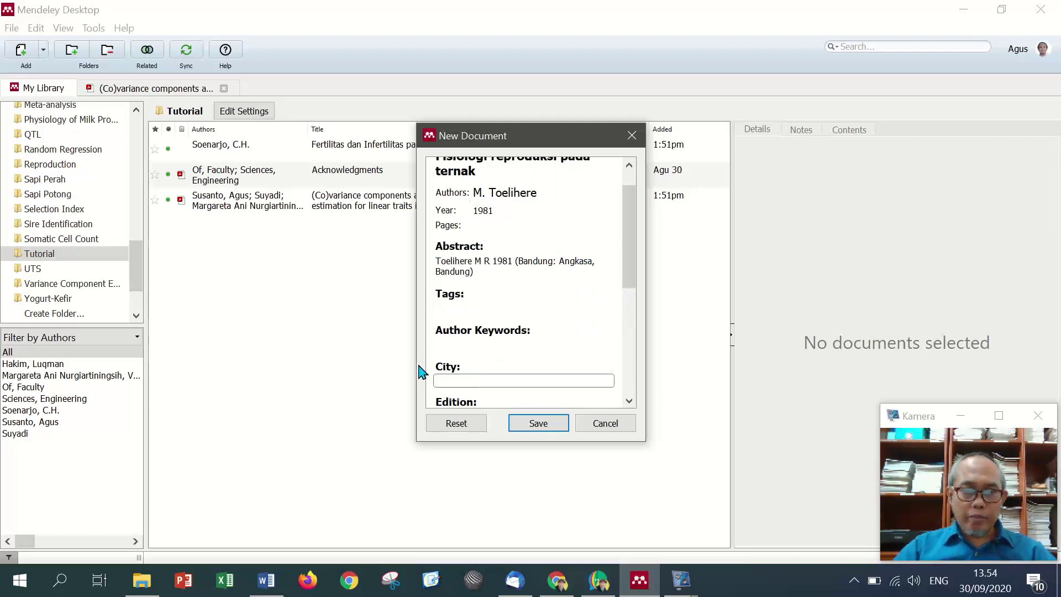
pyautogui.write('Ba')
pyautogui.press('Return')
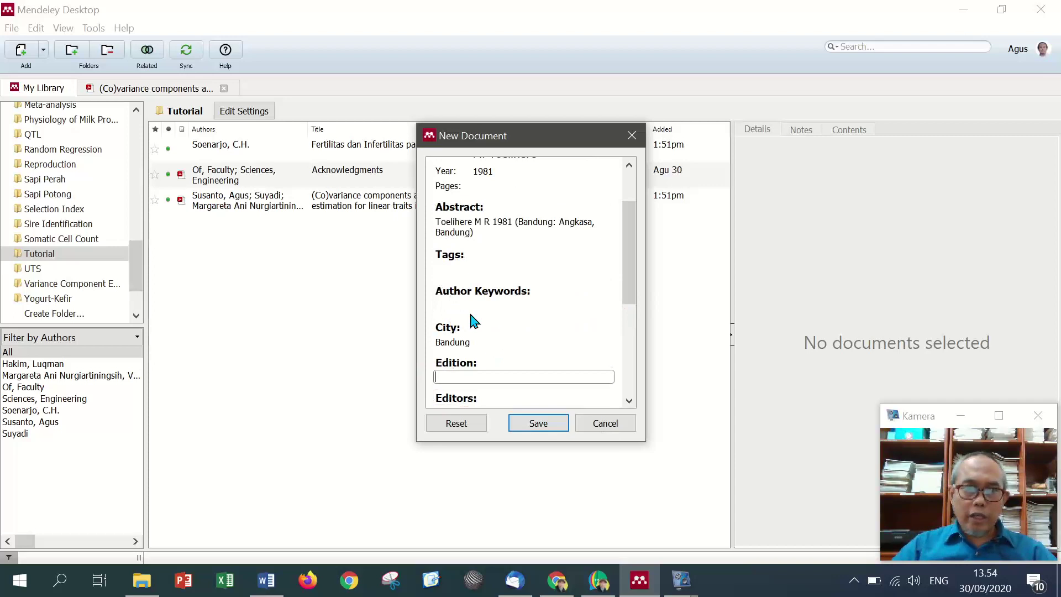
pyautogui.moveTo(631, 267); pyautogui.dragTo(630, 315)
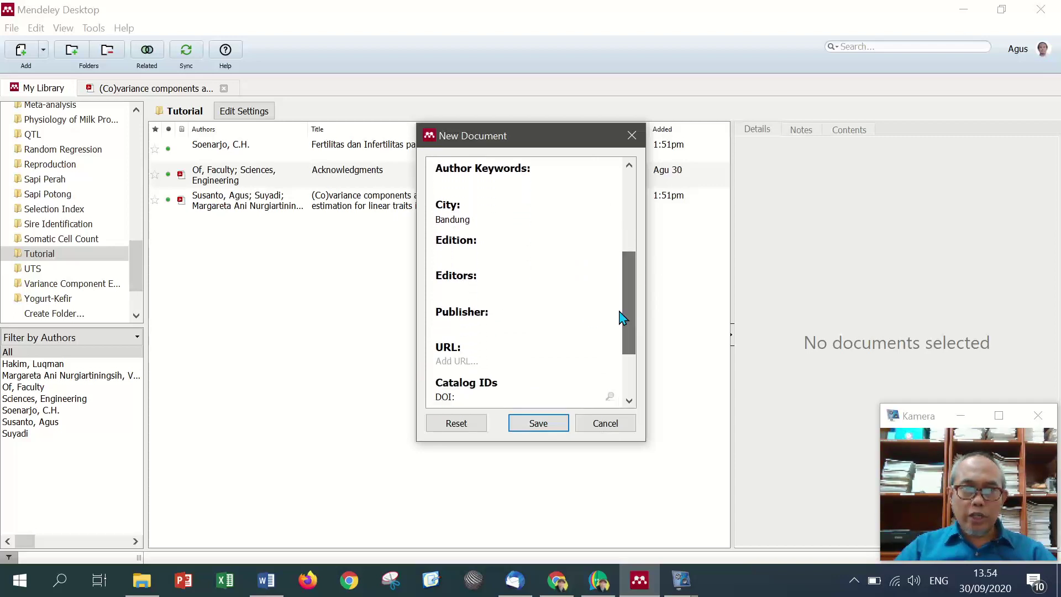
pyautogui.click(517, 329)
pyautogui.write('Angkasa, Bandung')
pyautogui.click(526, 342)
# - Clear the remaining reference text from the Abstract and save the new book entry
pyautogui.moveTo(628, 331); pyautogui.dragTo(630, 266)
pyautogui.moveTo(482, 233); pyautogui.dragTo(378, 217)
pyautogui.press('Delete')
pyautogui.moveTo(627, 284); pyautogui.dragTo(635, 232)
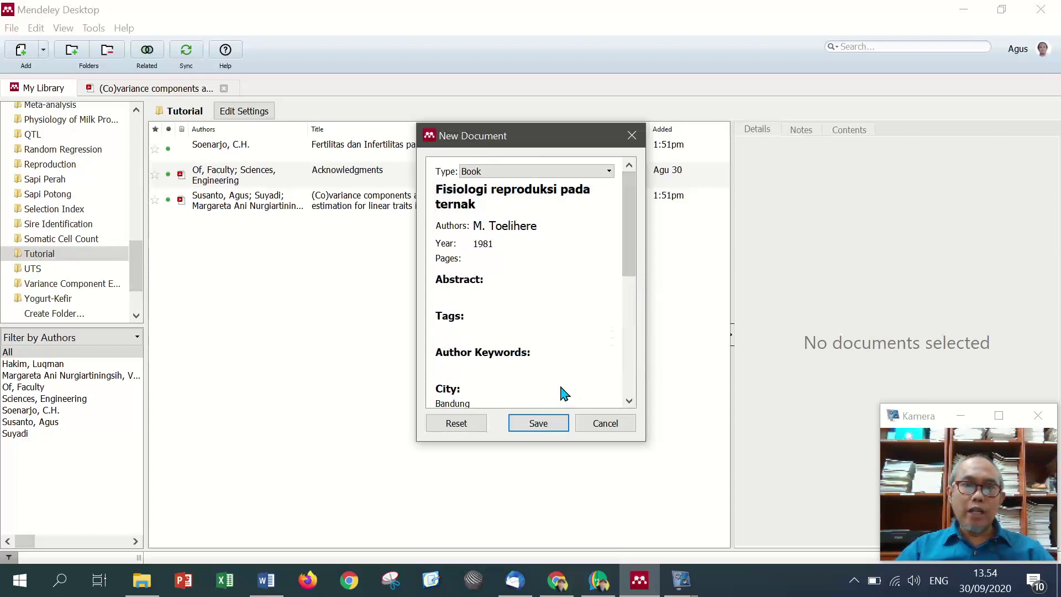
pyautogui.moveTo(628, 253); pyautogui.dragTo(629, 372)
pyautogui.click(476, 315)
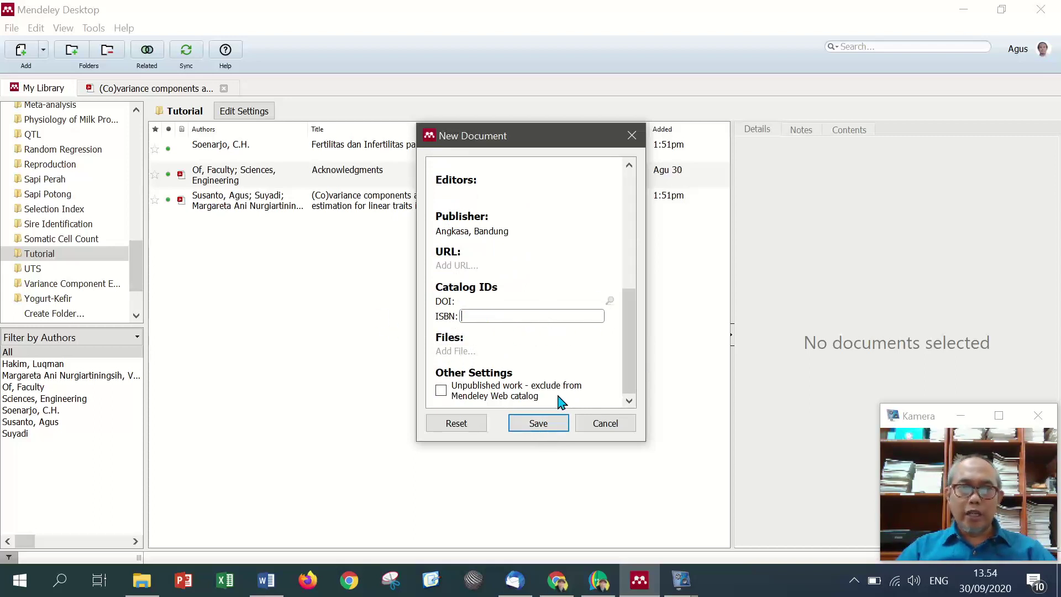
pyautogui.click(539, 423)
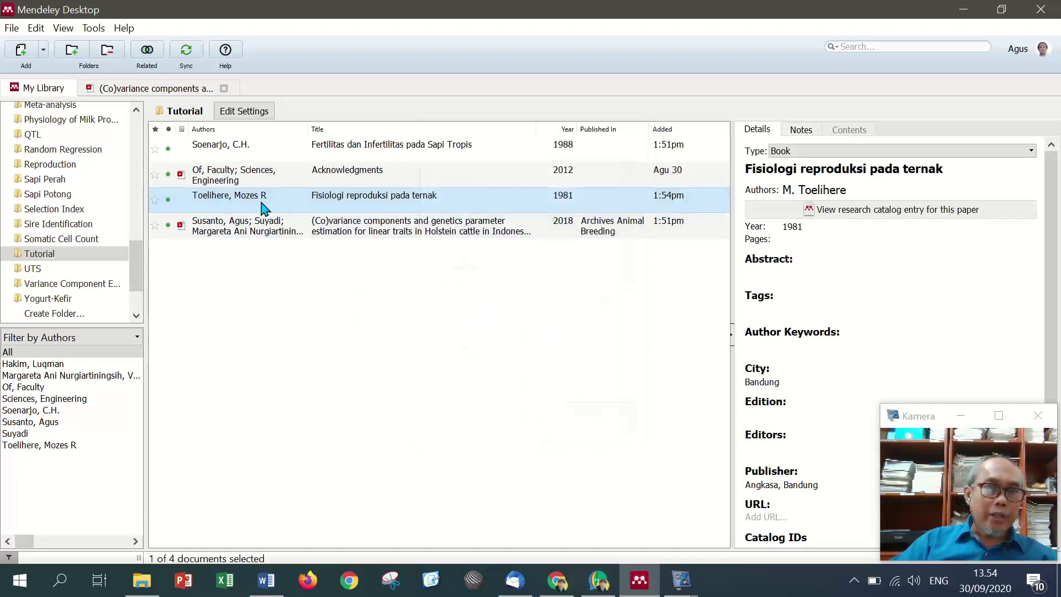
# - Switch to Word and strike through the fourth list item, "Menambahkan entry secara manual (END ENTRY MANUALLY)"
pyautogui.click(271, 589)
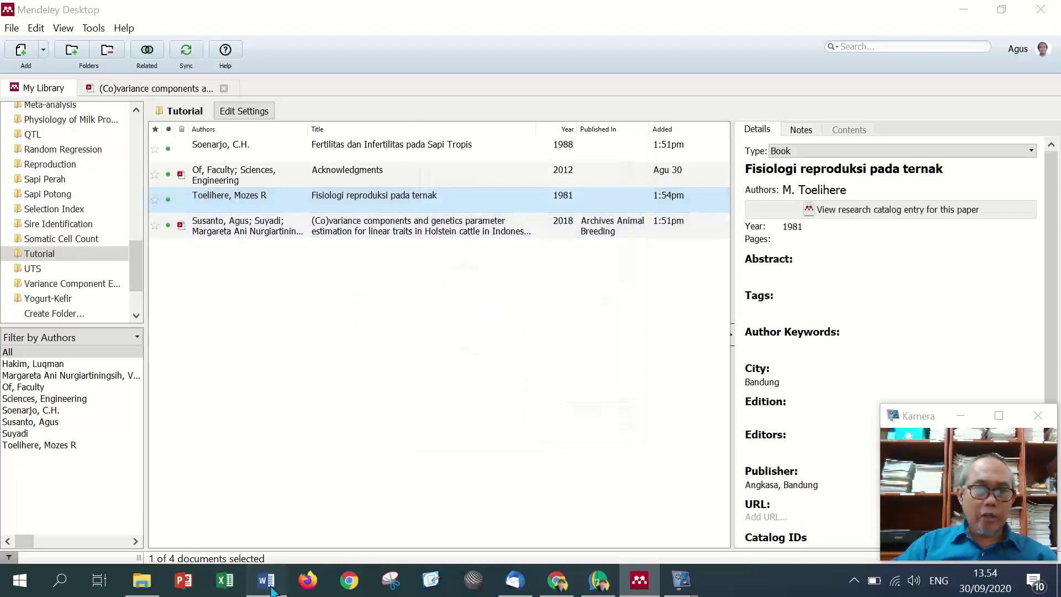
pyautogui.scroll(4, 486, 353)
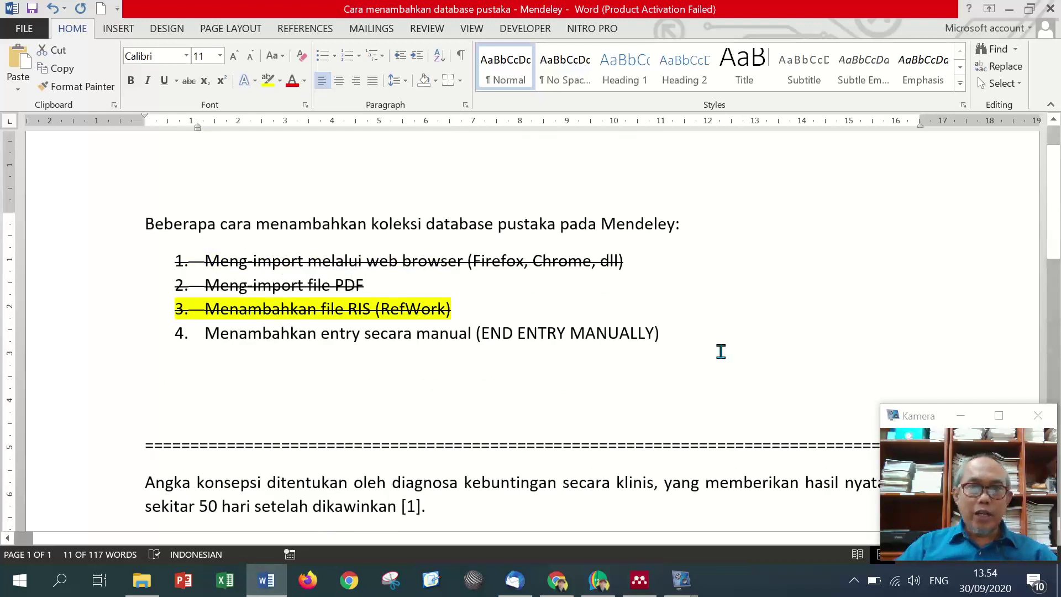
pyautogui.moveTo(708, 340); pyautogui.dragTo(183, 331)
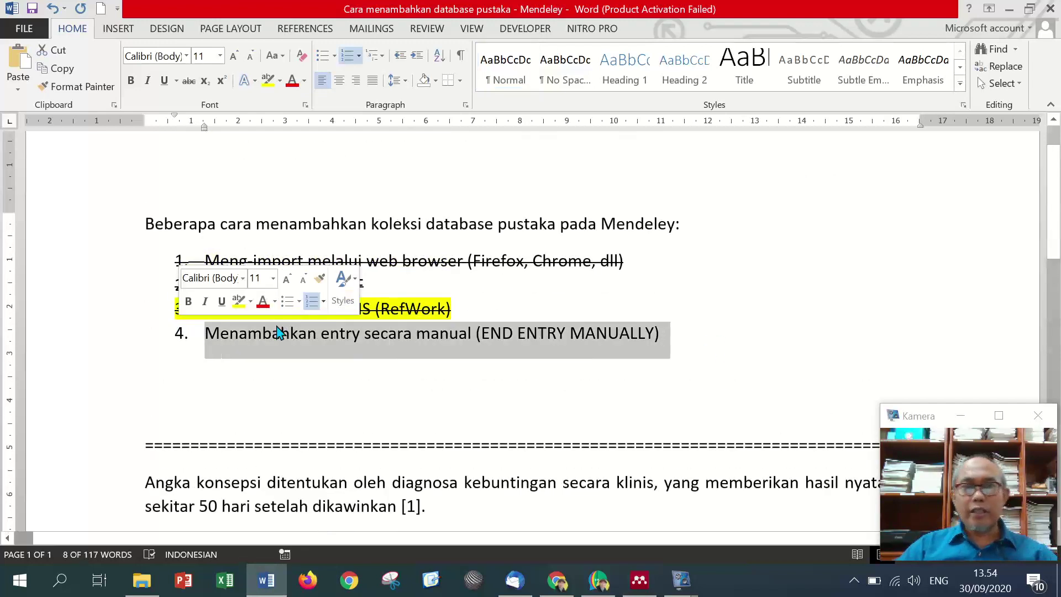
pyautogui.click(189, 81)
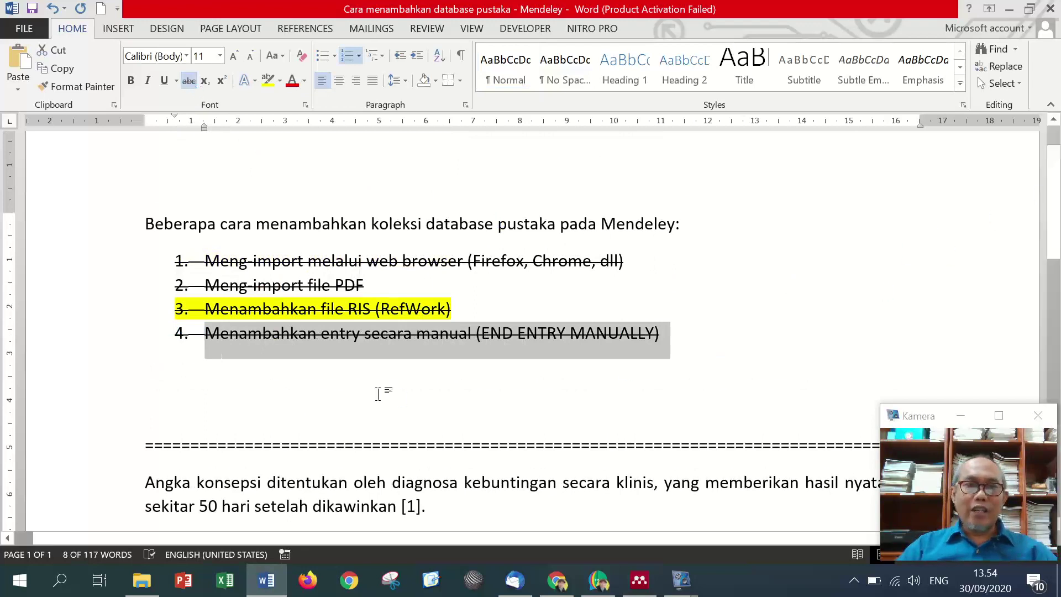